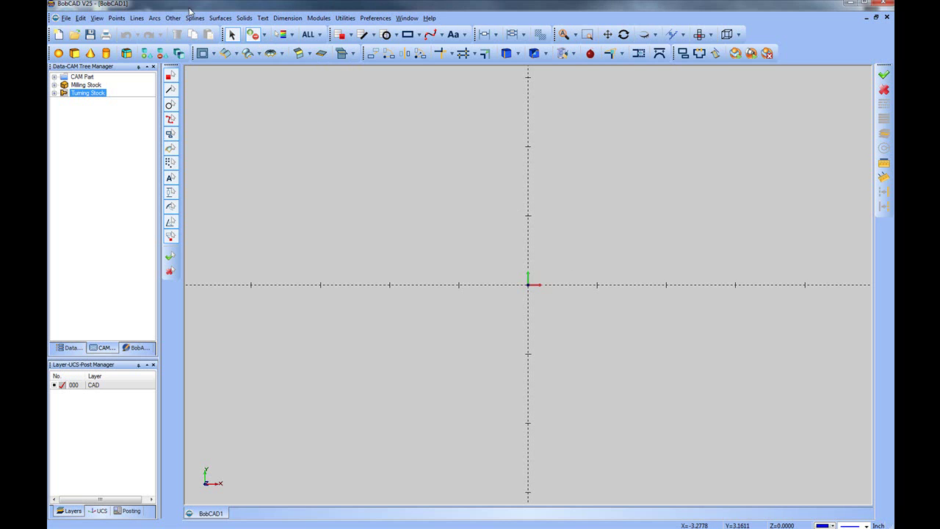
Open the recent part file AdvancedTurningTutorial1.SLDPRT and inspect the stepped shaft in 3D and from the top
{"action": "left_click", "coordinate": [65, 18]}
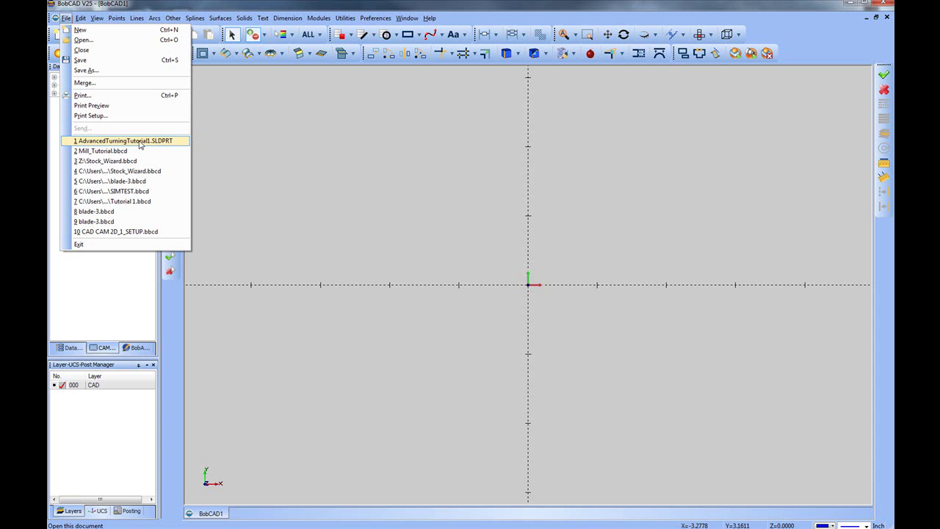
{"action": "left_click", "coordinate": [139, 141]}
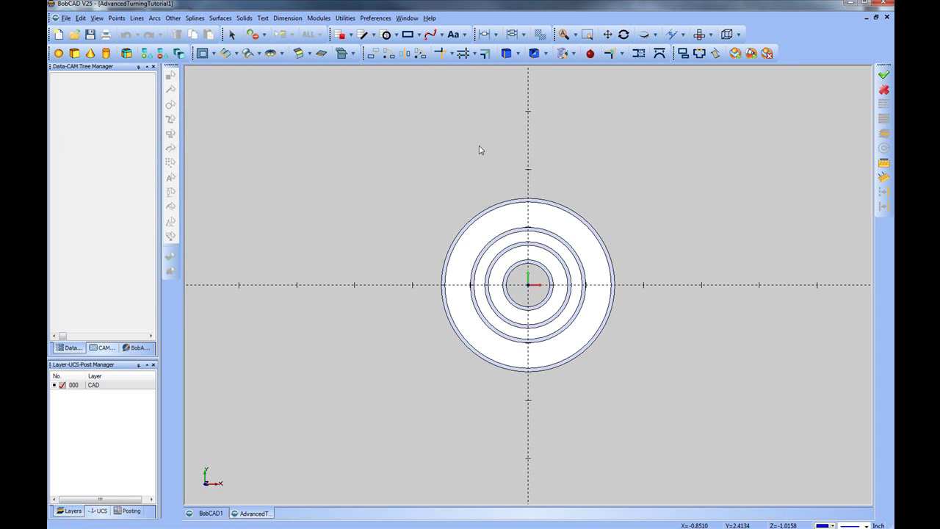
{"action": "middle_click_drag", "start_coordinate": [587, 299], "coordinate": [487, 296]}
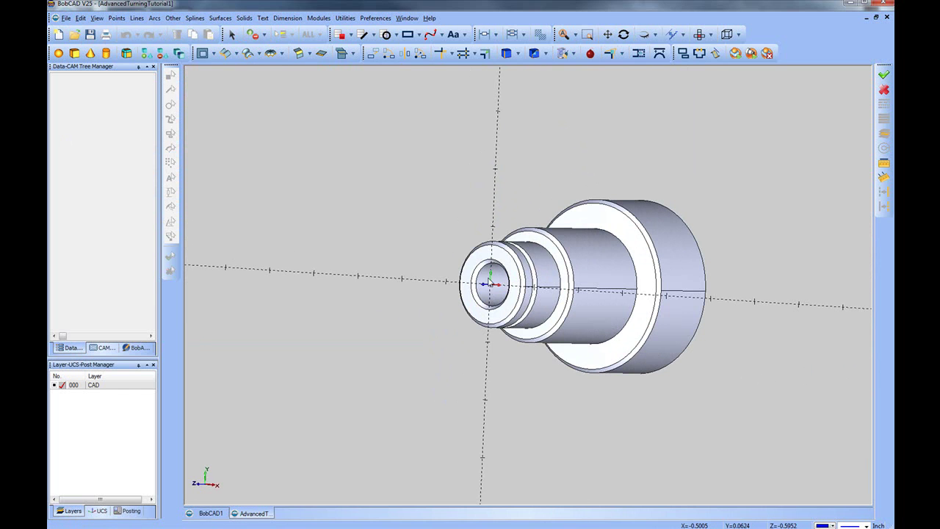
{"action": "middle_click_drag", "start_coordinate": [474, 294], "coordinate": [549, 290]}
{"action": "left_click", "coordinate": [699, 34]}
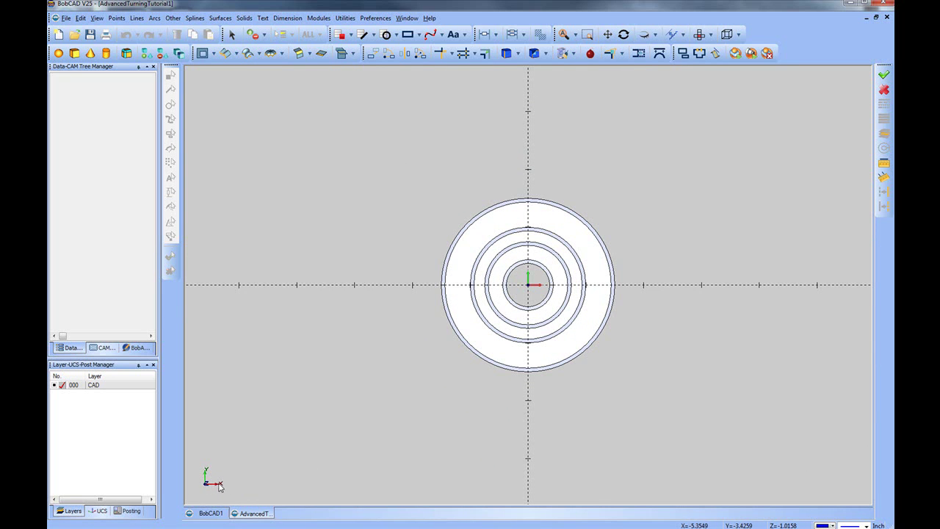
Switch the part's unit settings to Lathe Coordinates (Z,X,Y)
{"action": "left_click", "coordinate": [369, 19]}
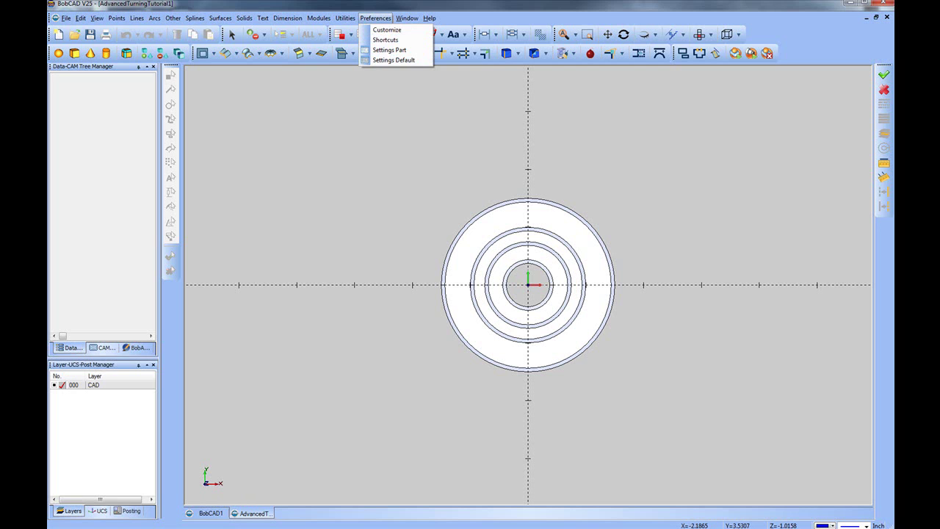
{"action": "key", "text": "Escape"}
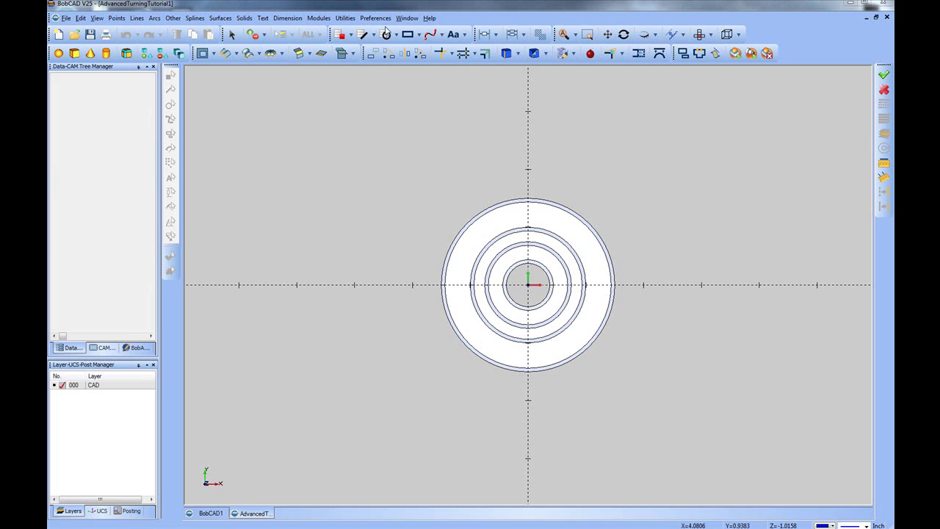
{"action": "left_click", "coordinate": [379, 18]}
{"action": "left_click", "coordinate": [385, 50]}
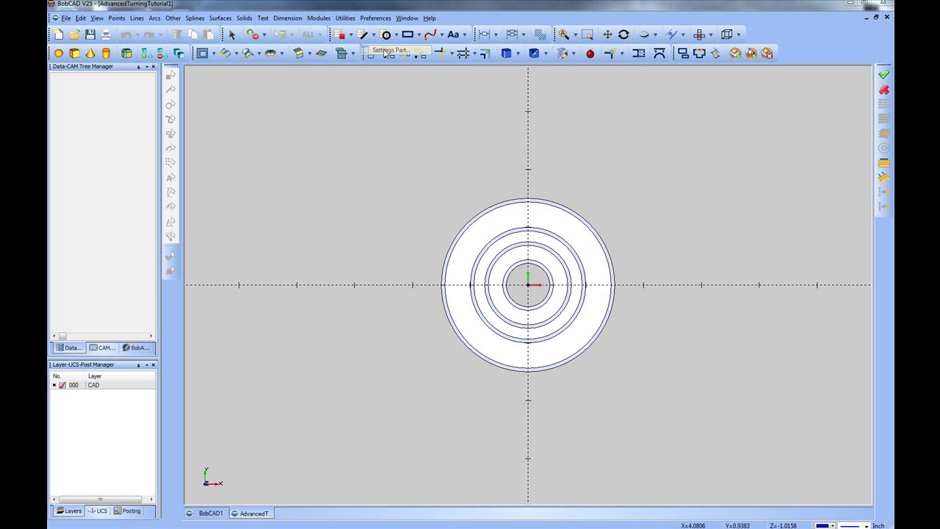
{"action": "left_click", "coordinate": [366, 183]}
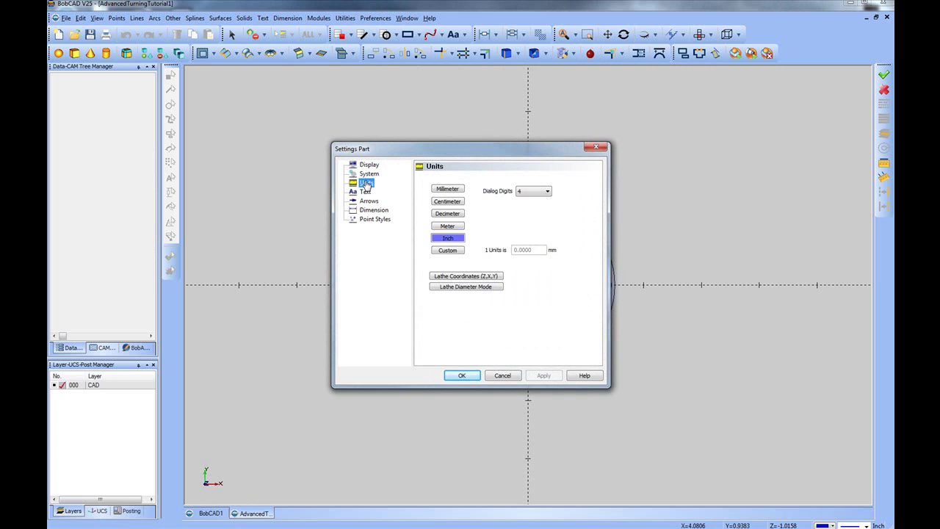
{"action": "left_click", "coordinate": [461, 277]}
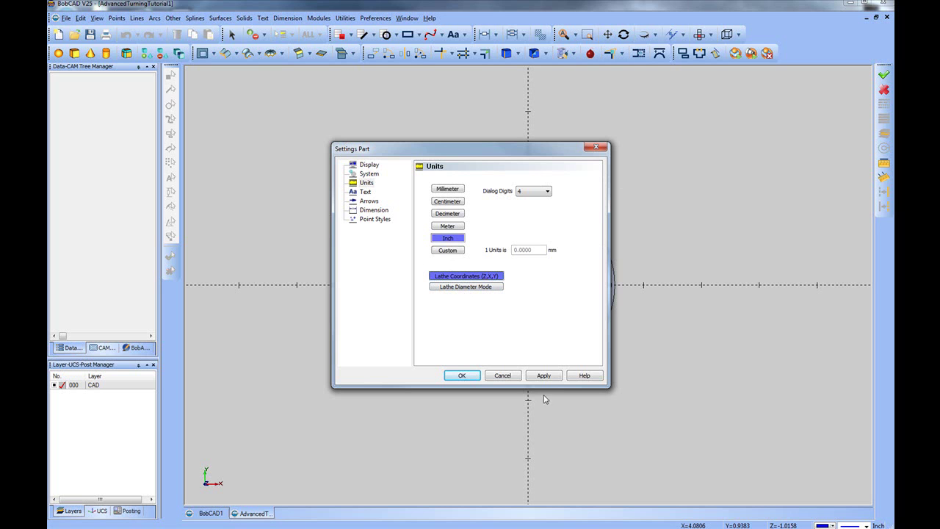
{"action": "left_click", "coordinate": [458, 376]}
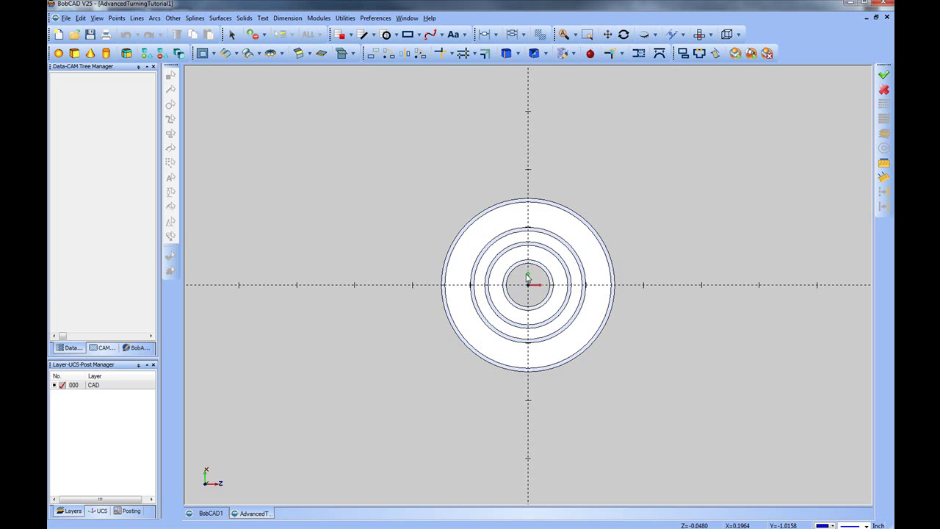
Rotate the whole model 90° around the X axis about the origin at 0, 0, 0
{"action": "left_click", "coordinate": [345, 18]}
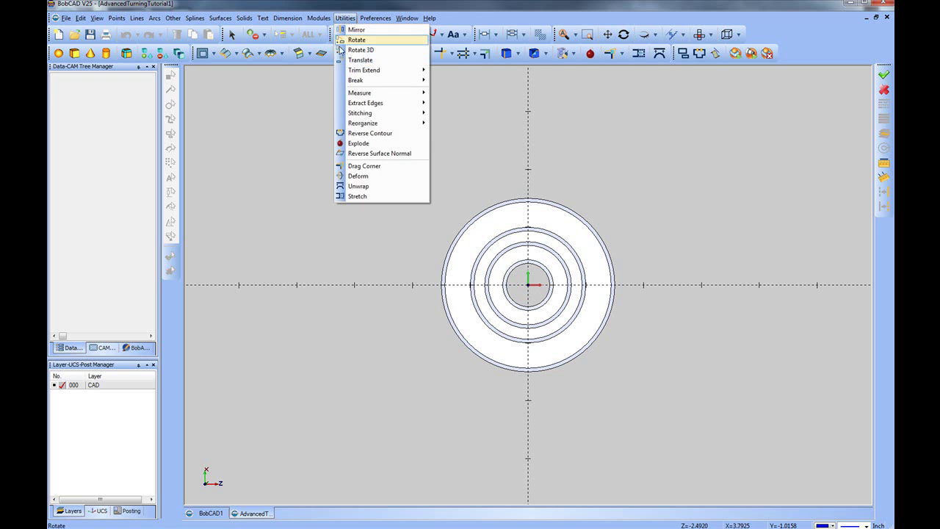
{"action": "left_click", "coordinate": [358, 40]}
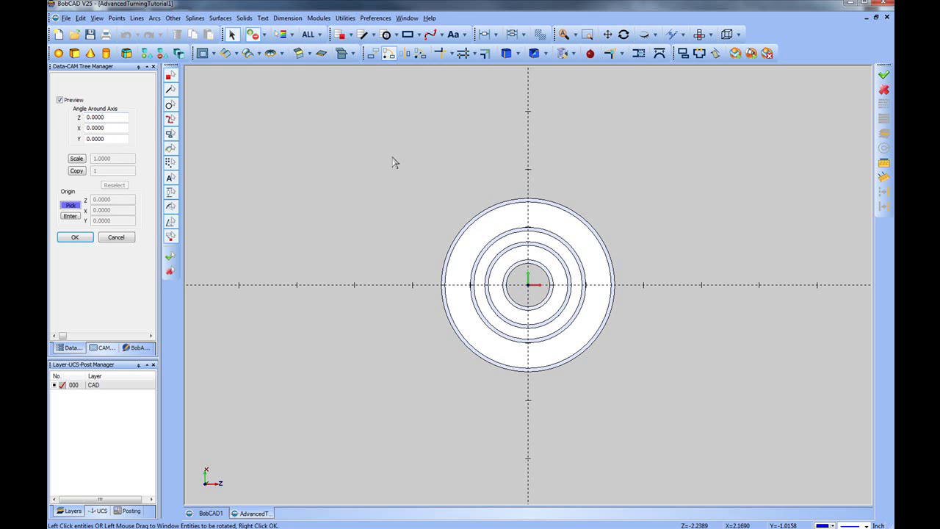
{"action": "left_click_drag", "start_coordinate": [394, 155], "coordinate": [688, 424]}
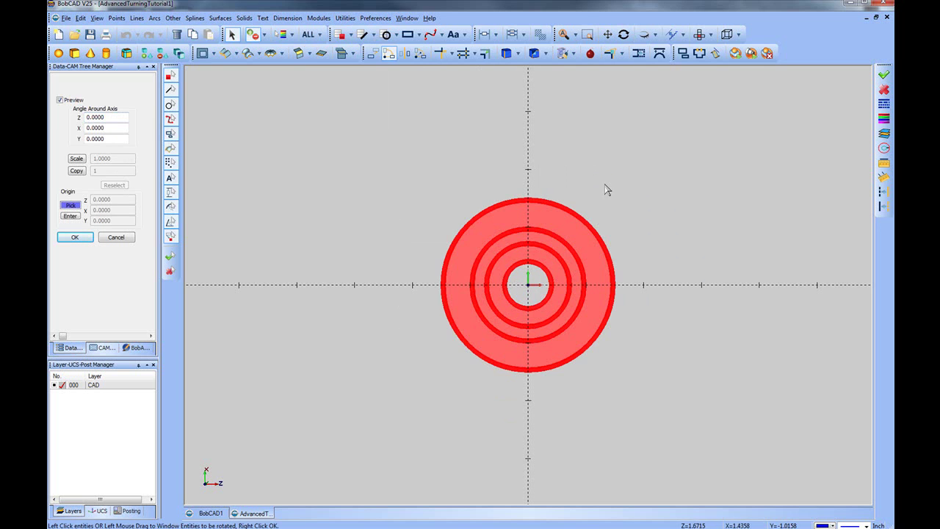
{"action": "right_click", "coordinate": [542, 153]}
{"action": "left_click", "coordinate": [569, 159]}
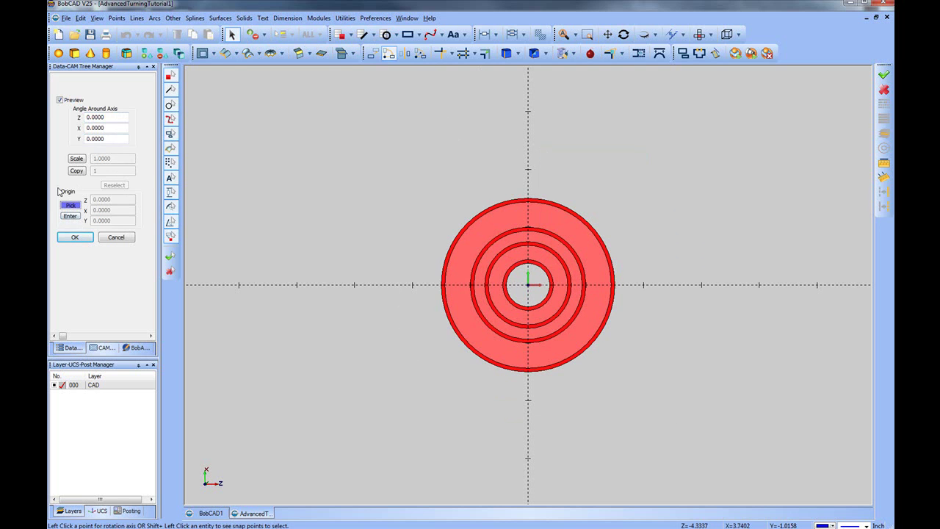
{"action": "left_click", "coordinate": [71, 216]}
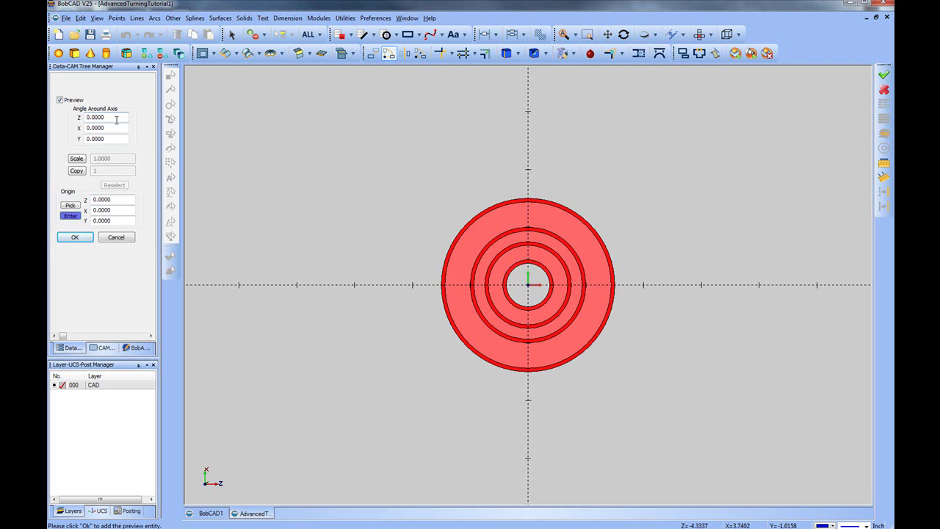
{"action": "double_click", "coordinate": [95, 127]}
{"action": "type", "text": "90"}
{"action": "key", "text": "Return"}
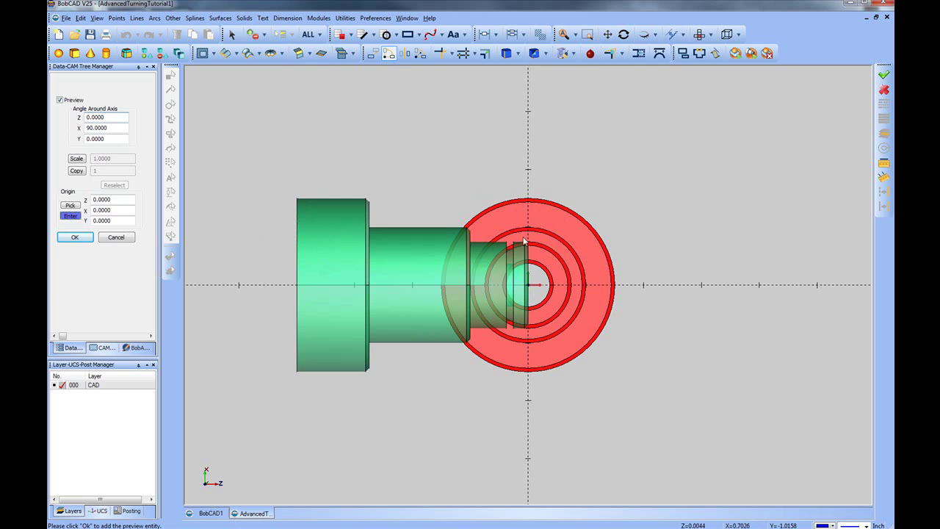
{"action": "left_click", "coordinate": [74, 238]}
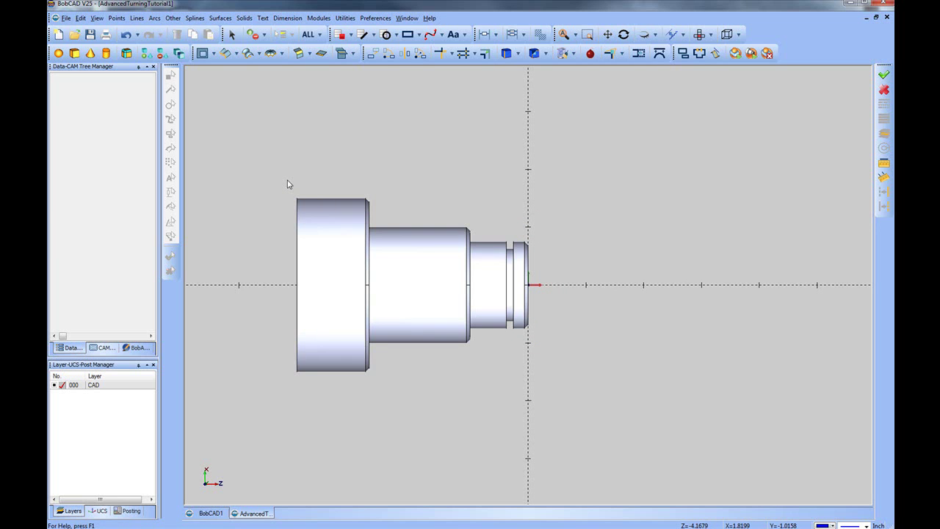
Create a rectangular plane surface 20 wide and 20 high, centred on the origin through the shaft
{"action": "middle_click_drag", "start_coordinate": [433, 252], "coordinate": [389, 248]}
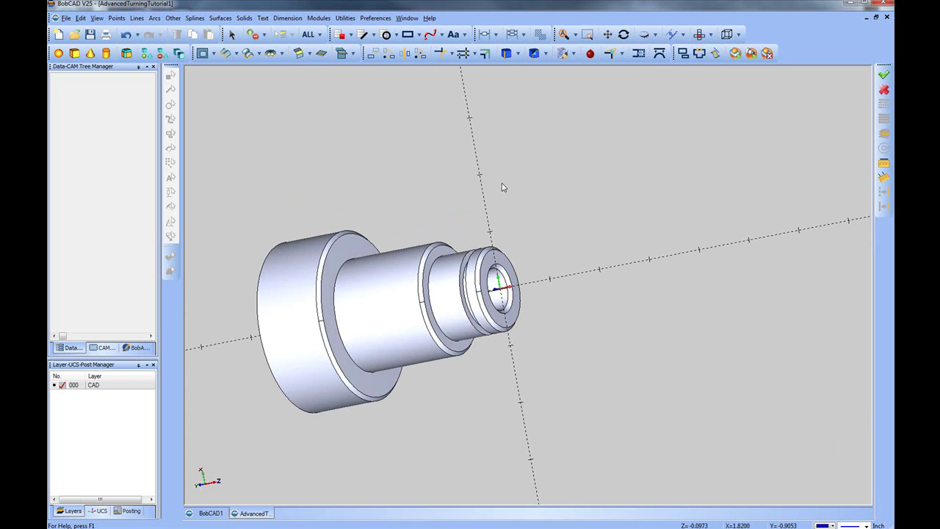
{"action": "left_click", "coordinate": [220, 19]}
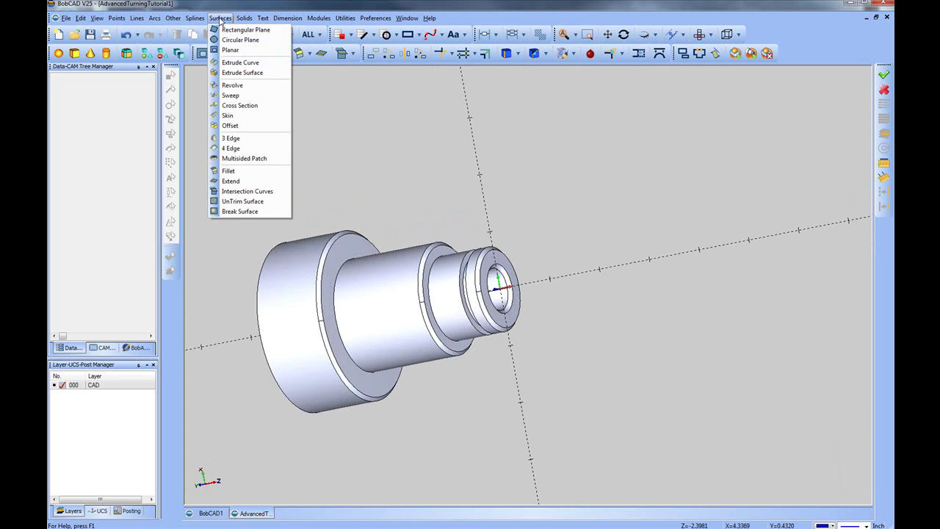
{"action": "left_click", "coordinate": [235, 30]}
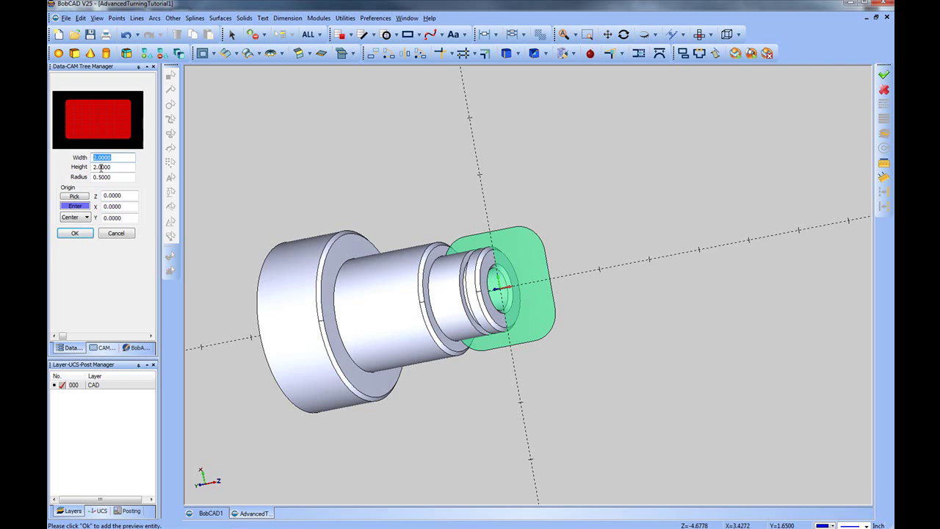
{"action": "type", "text": "20"}
{"action": "key", "text": "Tab"}
{"action": "type", "text": "20"}
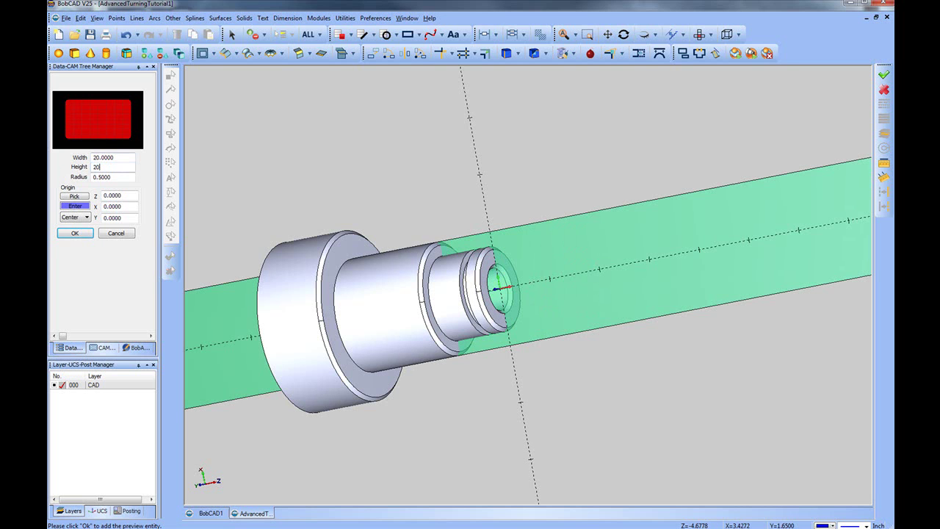
{"action": "key", "text": "Return"}
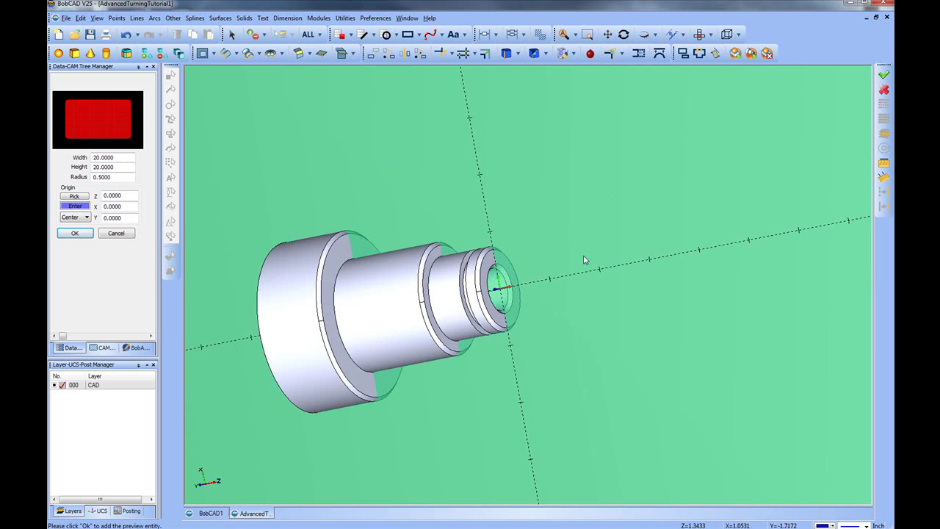
{"action": "left_click", "coordinate": [74, 234]}
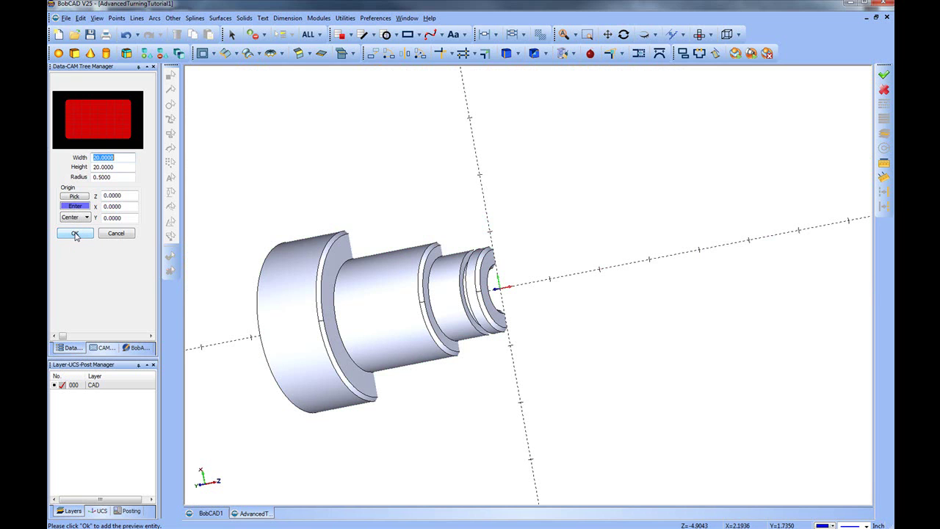
{"action": "left_click", "coordinate": [120, 234]}
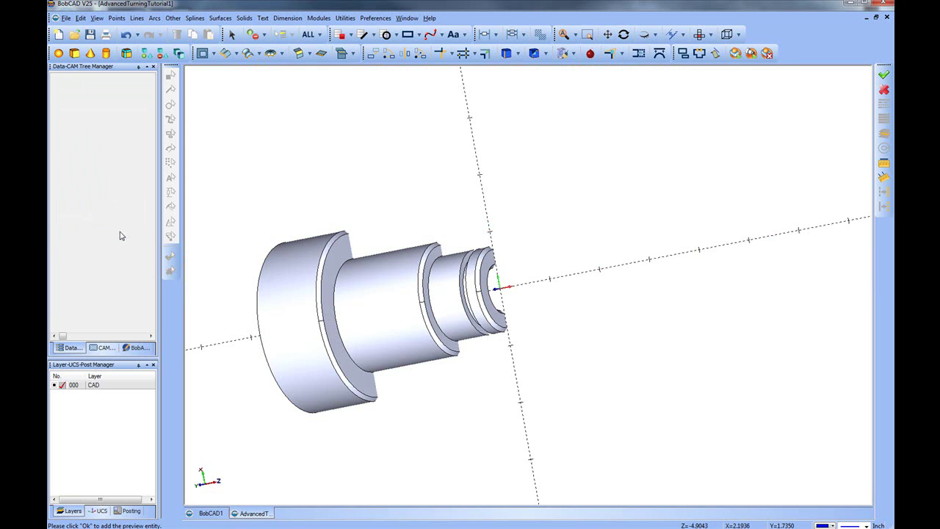
Generate intersection curves between the rectangular plane and the shaft
{"action": "left_click", "coordinate": [220, 17]}
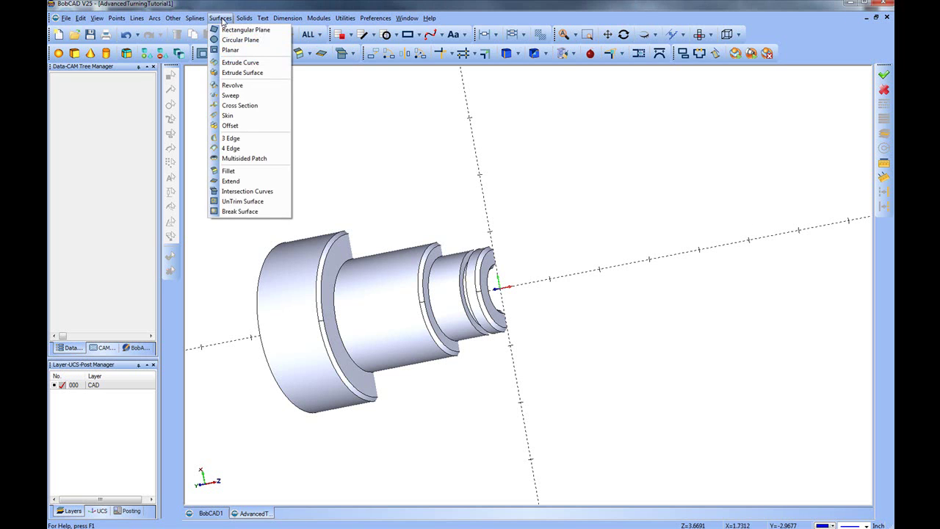
{"action": "left_click", "coordinate": [237, 192]}
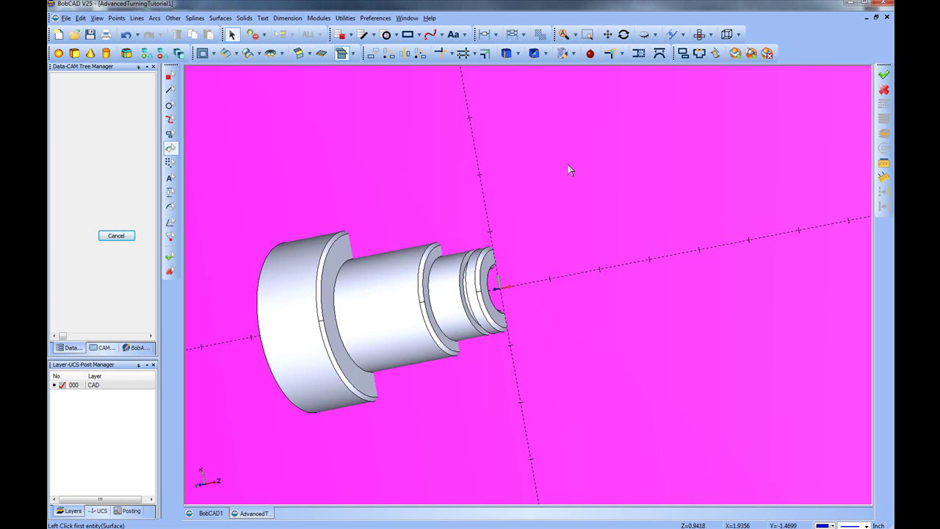
{"action": "left_click", "coordinate": [568, 169]}
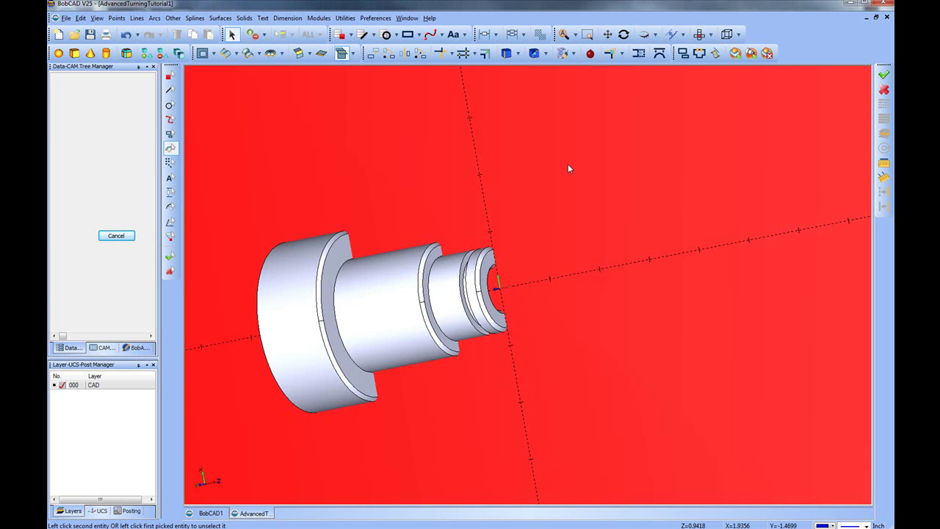
{"action": "left_click", "coordinate": [326, 305]}
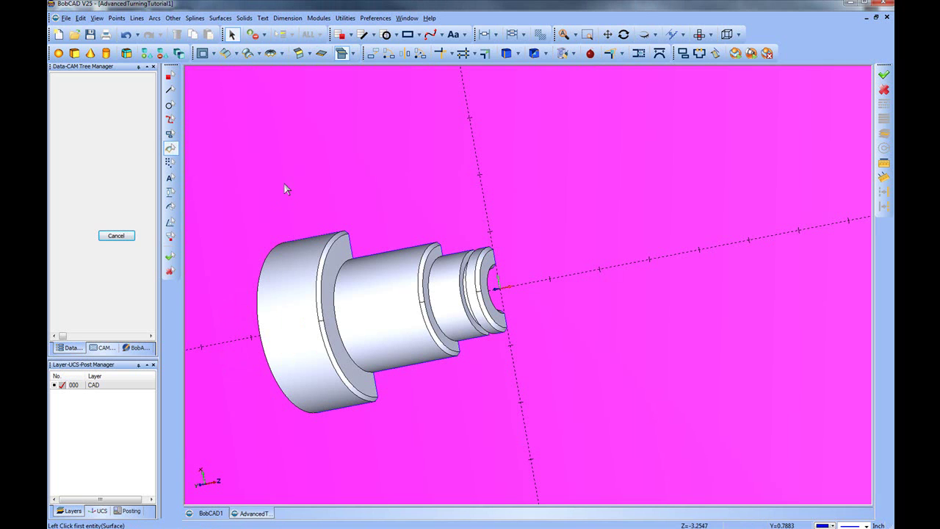
Blank the rectangular plane and the solid shaft, leaving only the section curves, and view them from the top
{"action": "left_click", "coordinate": [564, 35]}
{"action": "left_click", "coordinate": [698, 34]}
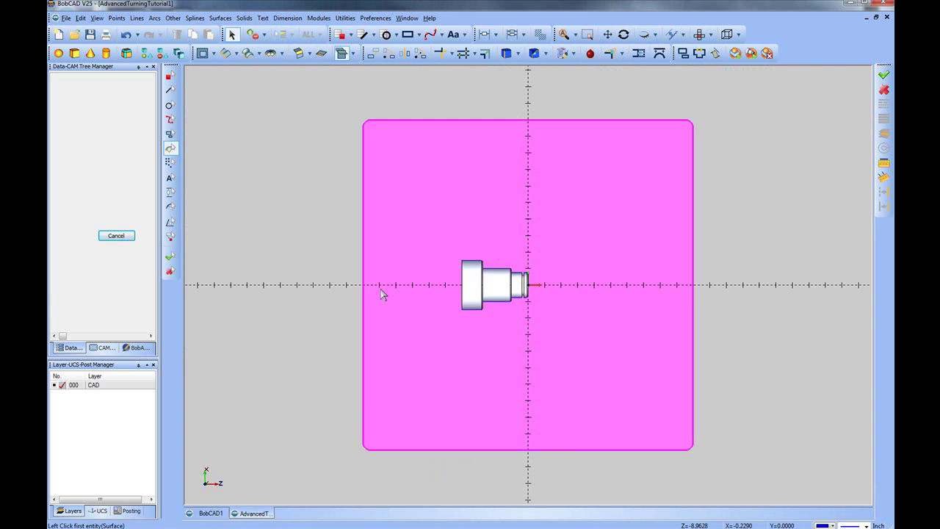
{"action": "middle_click_drag", "start_coordinate": [504, 260], "coordinate": [617, 169]}
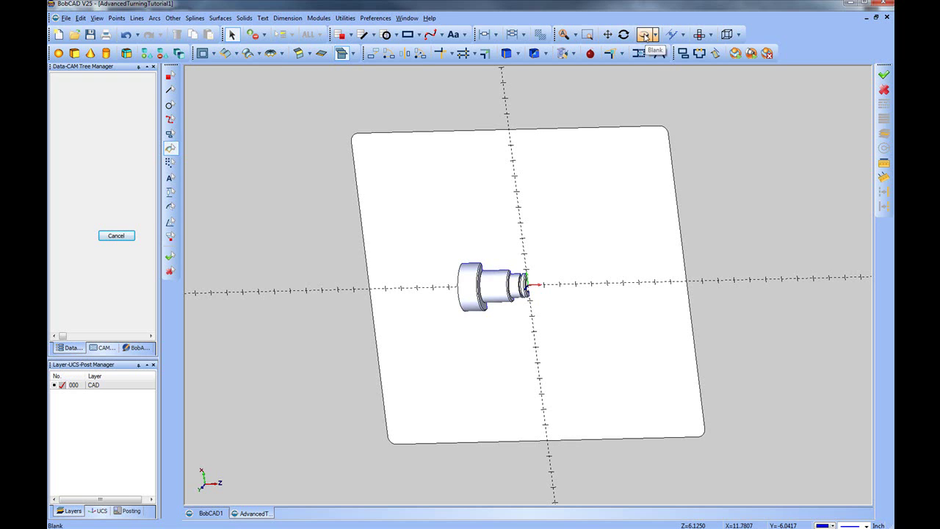
{"action": "left_click", "coordinate": [96, 17]}
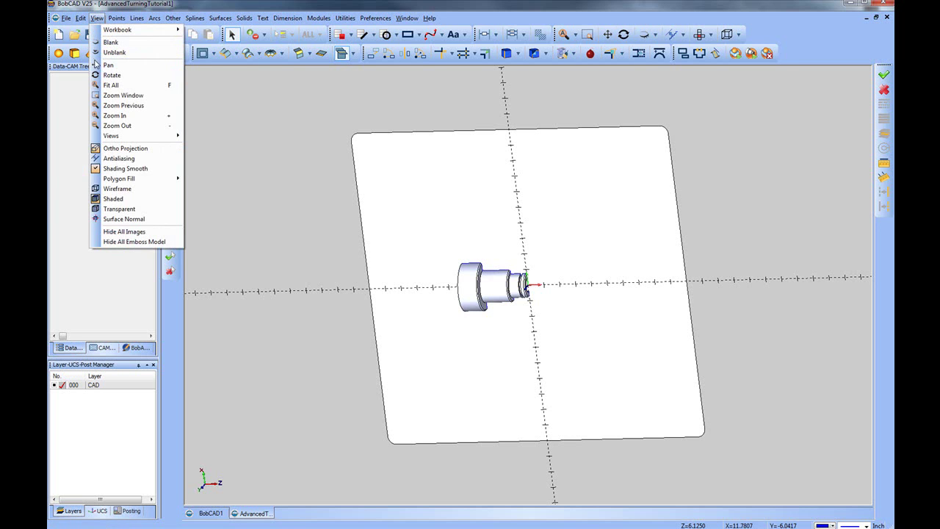
{"action": "left_click", "coordinate": [109, 41]}
{"action": "left_click", "coordinate": [624, 193]}
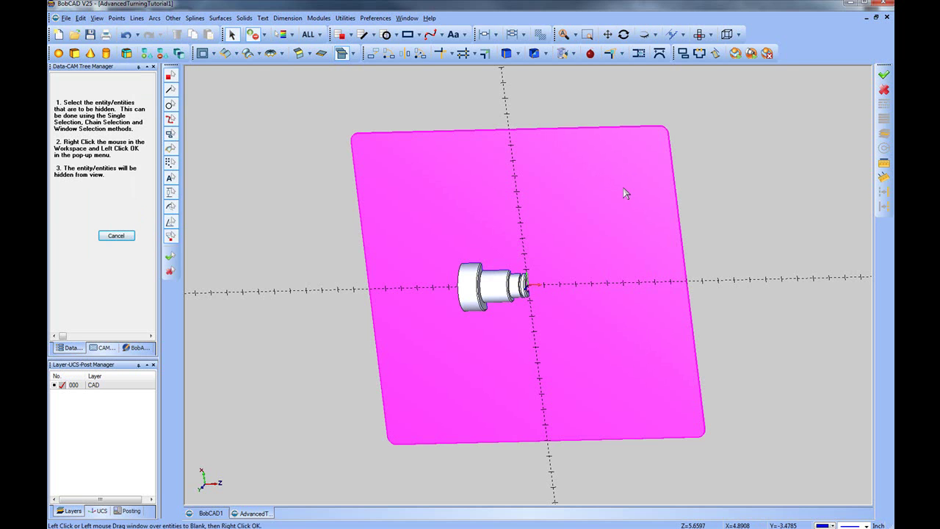
{"action": "left_click", "coordinate": [466, 273]}
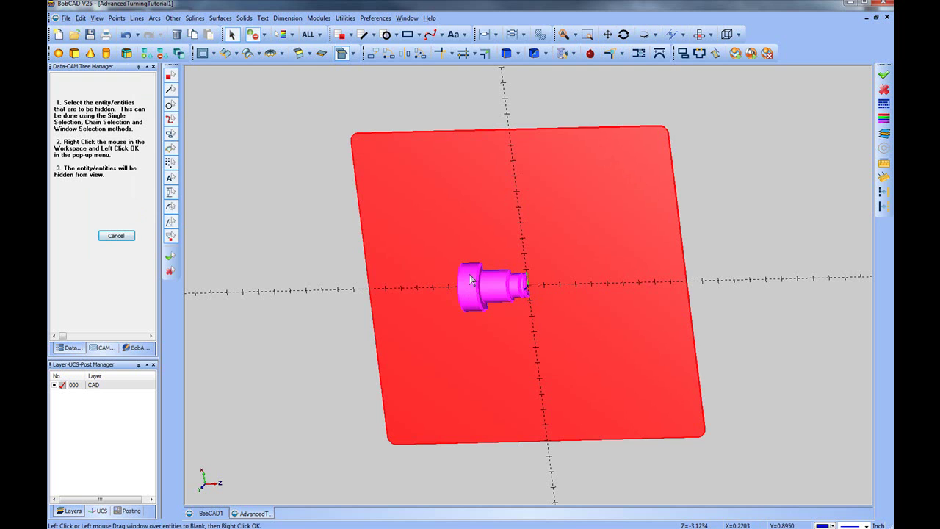
{"action": "right_click", "coordinate": [507, 110]}
{"action": "left_click", "coordinate": [523, 112]}
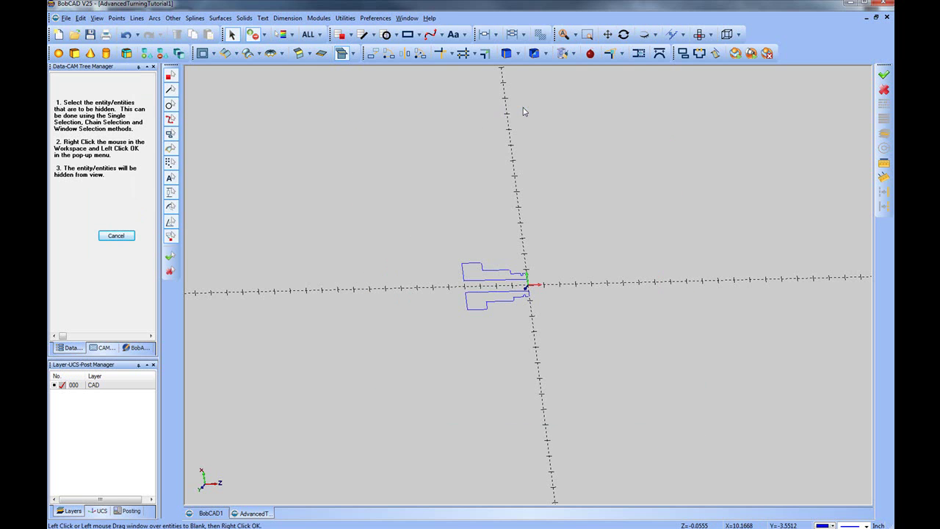
{"action": "left_click", "coordinate": [699, 34]}
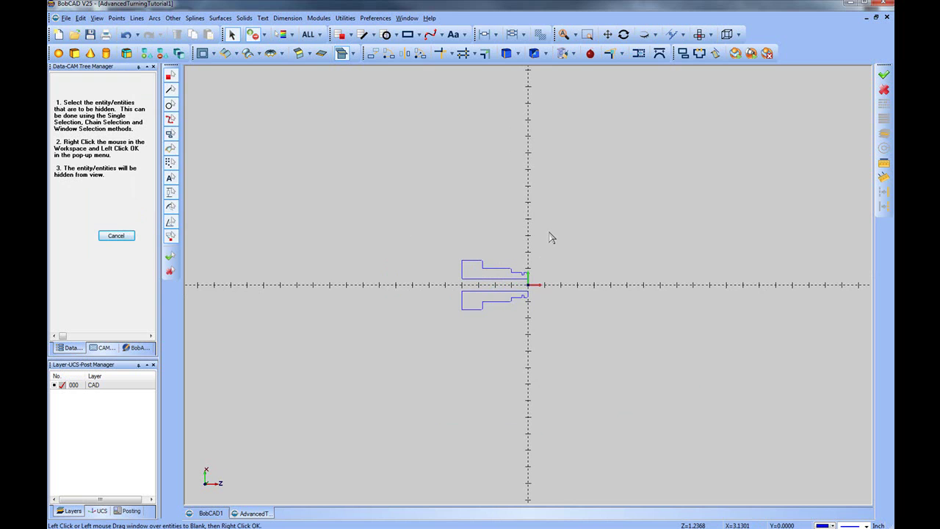
Delete the section profile curves below the Z axis, keeping only the upper half of the shaft section
{"action": "left_click_drag", "start_coordinate": [550, 233], "coordinate": [431, 346]}
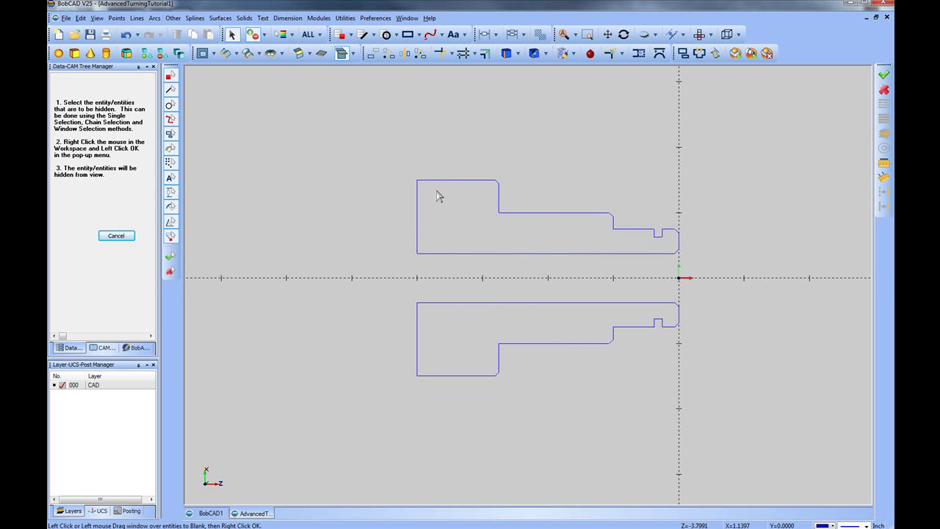
{"action": "left_click", "coordinate": [122, 237]}
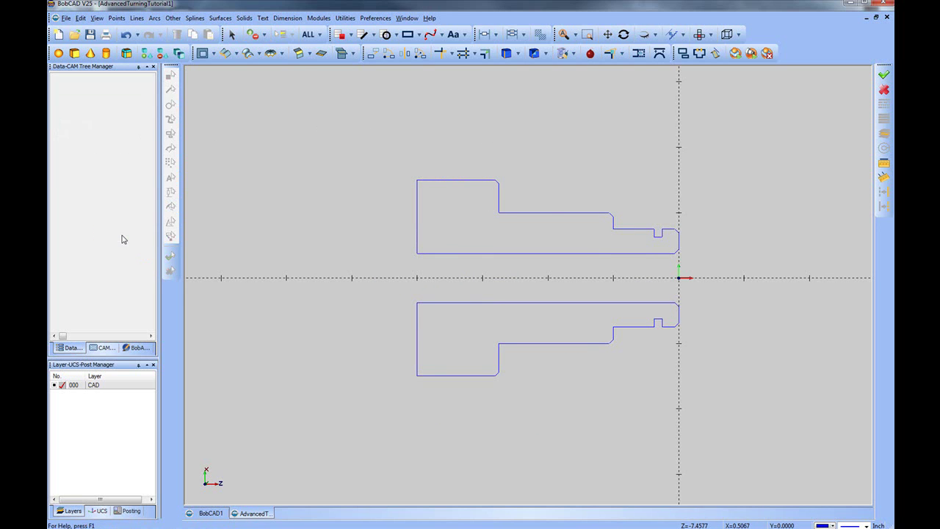
{"action": "left_click", "coordinate": [232, 34]}
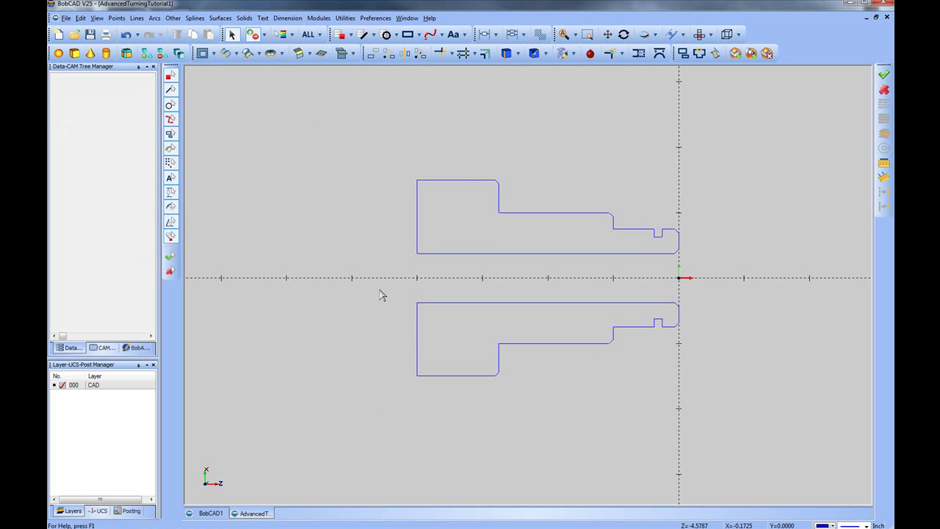
{"action": "left_click_drag", "start_coordinate": [380, 295], "coordinate": [733, 437]}
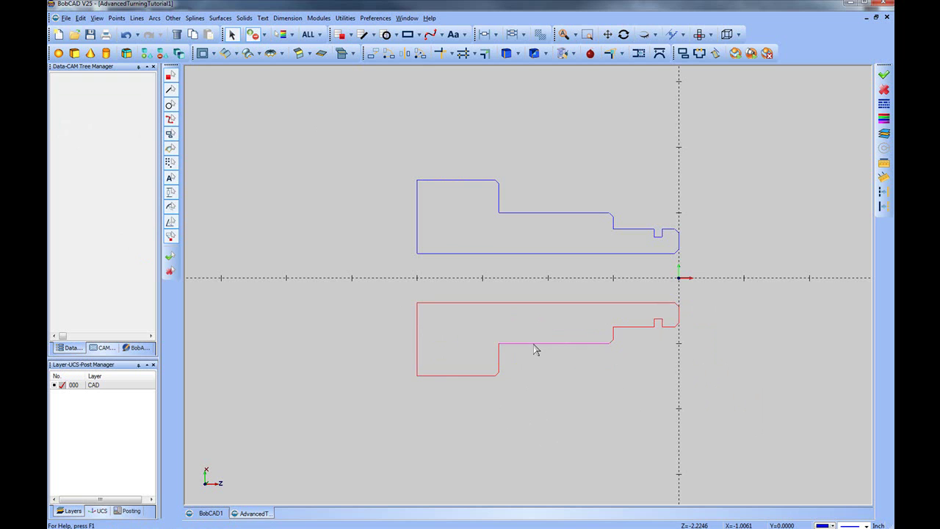
{"action": "key", "text": "Delete"}
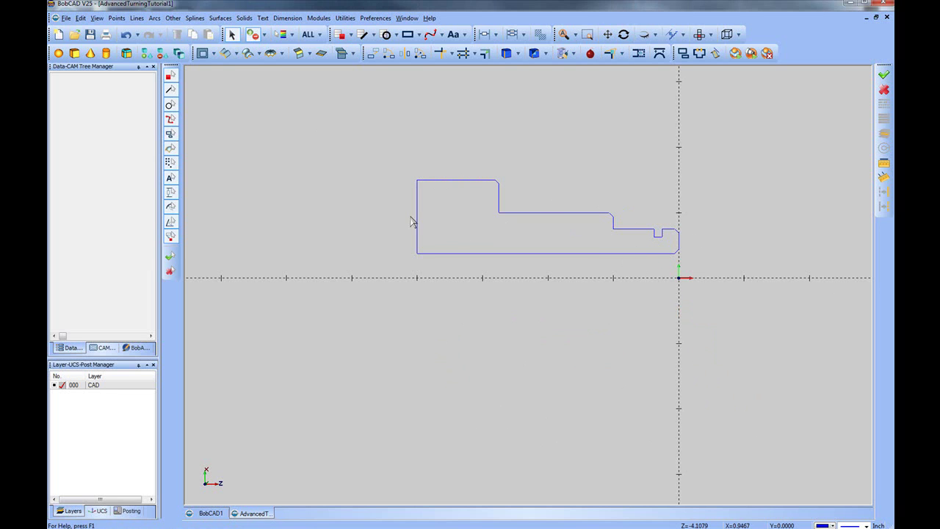
Open the turning stock definition for editing and keep Soft Steel as the material
{"action": "left_click", "coordinate": [107, 351]}
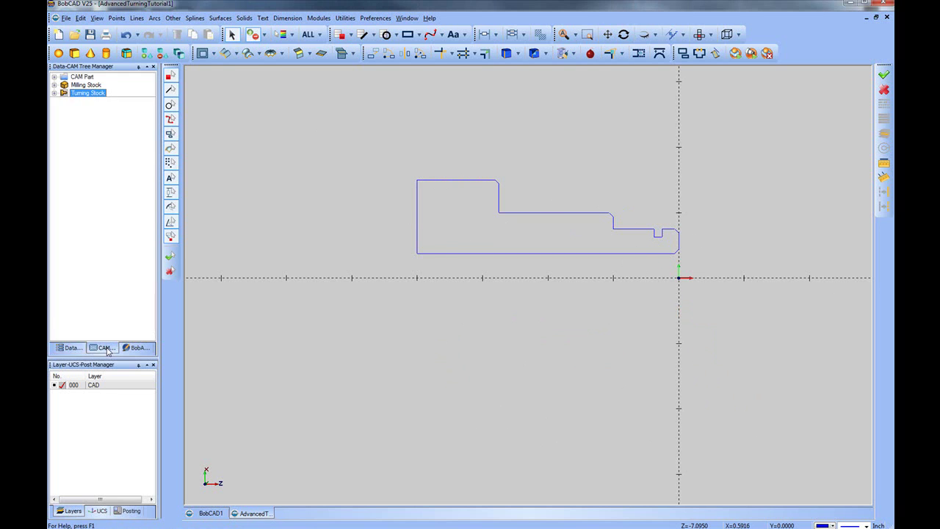
{"action": "right_click", "coordinate": [100, 96]}
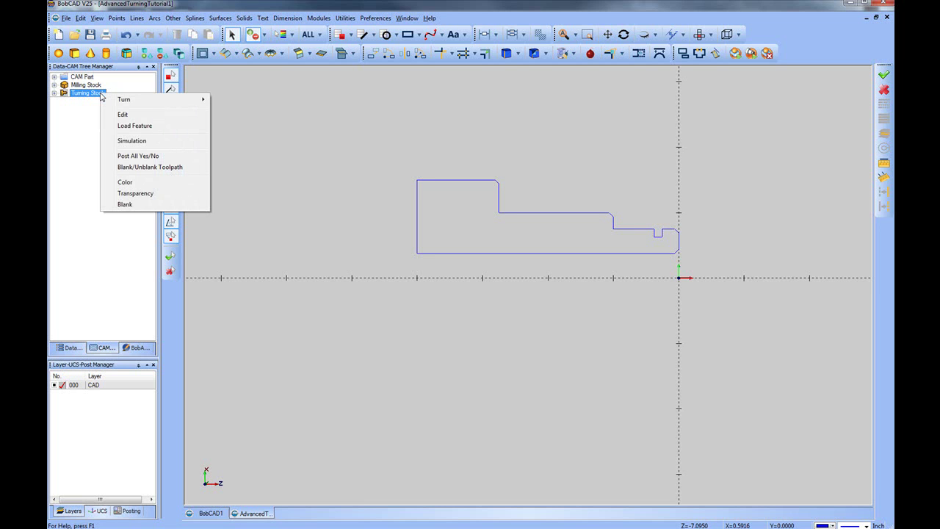
{"action": "left_click", "coordinate": [123, 115]}
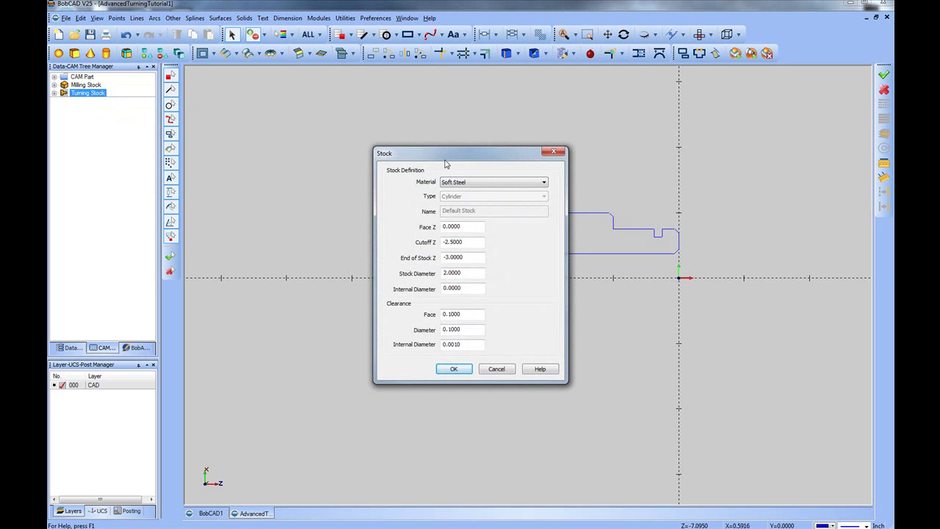
{"action": "left_click_drag", "start_coordinate": [472, 164], "coordinate": [471, 151]}
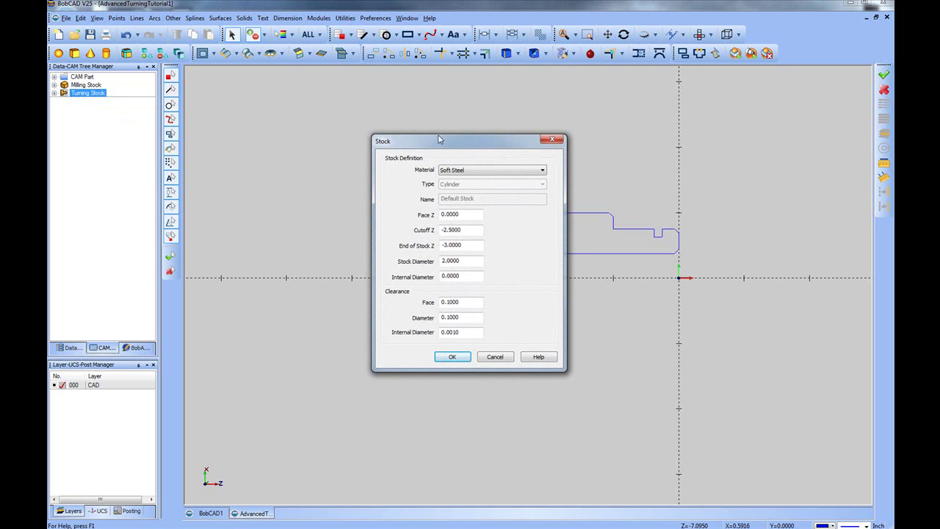
{"action": "left_click", "coordinate": [531, 173]}
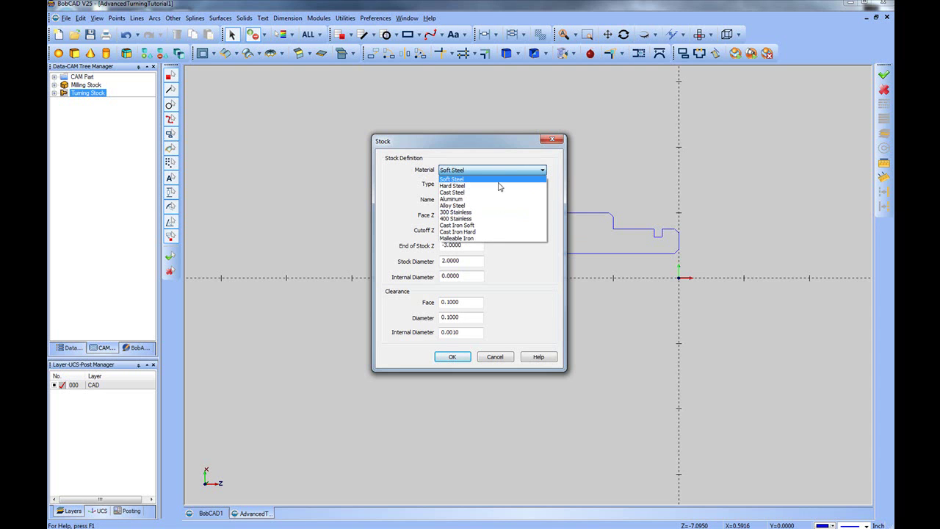
{"action": "left_click", "coordinate": [439, 169]}
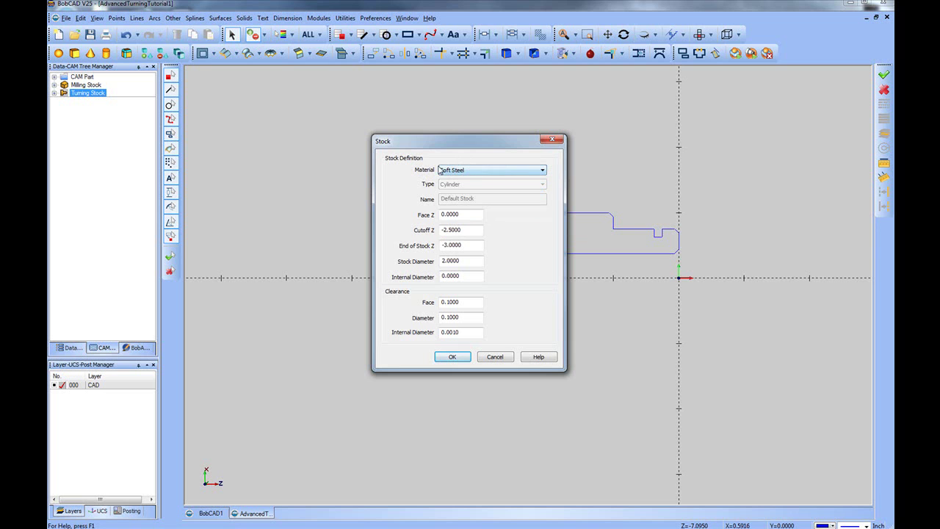
Set the turning stock's Cutoff Z to -4, End of Stock Z to -4 and stock diameter to 4
{"action": "left_click", "coordinate": [470, 215]}
{"action": "left_click_drag", "start_coordinate": [470, 214], "coordinate": [411, 212]}
{"action": "left_click_drag", "start_coordinate": [469, 229], "coordinate": [419, 230]}
{"action": "left_click_drag", "start_coordinate": [463, 141], "coordinate": [263, 120]}
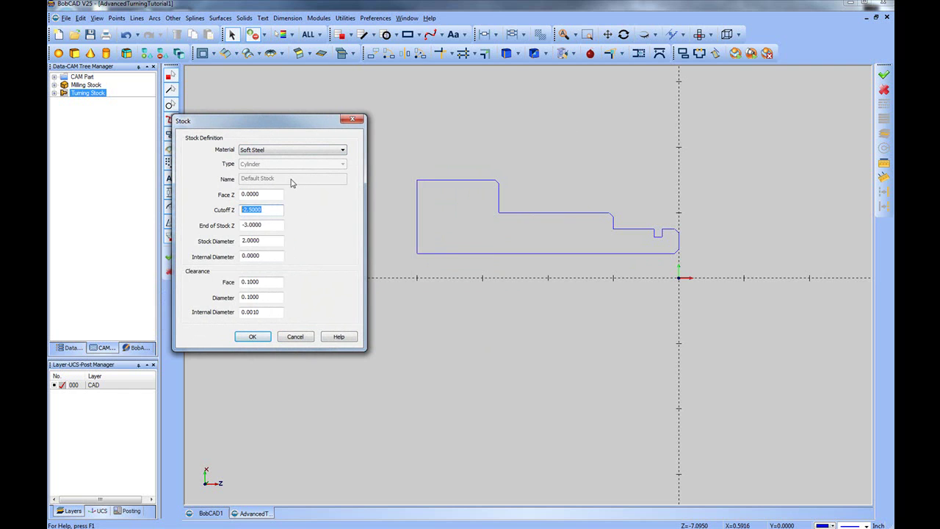
{"action": "type", "text": "-4"}
{"action": "key", "text": "Tab"}
{"action": "type", "text": "-4"}
{"action": "key", "text": "Tab"}
{"action": "type", "text": "4"}
{"action": "key", "text": "Tab"}
{"action": "left_click", "coordinate": [277, 281]}
{"action": "left_click", "coordinate": [250, 338]}
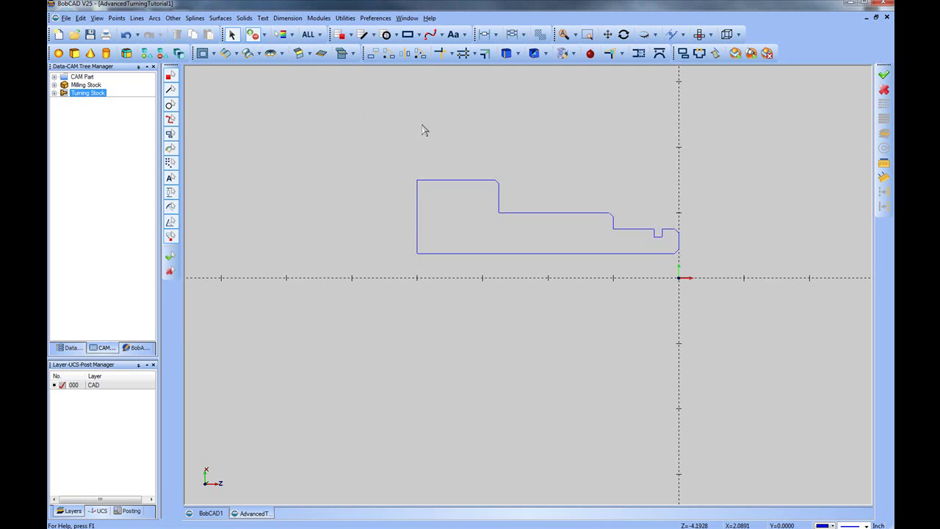
Expand the Turning Stock entry in the CAM tree to look over its material and setup items
{"action": "double_click", "coordinate": [74, 95]}
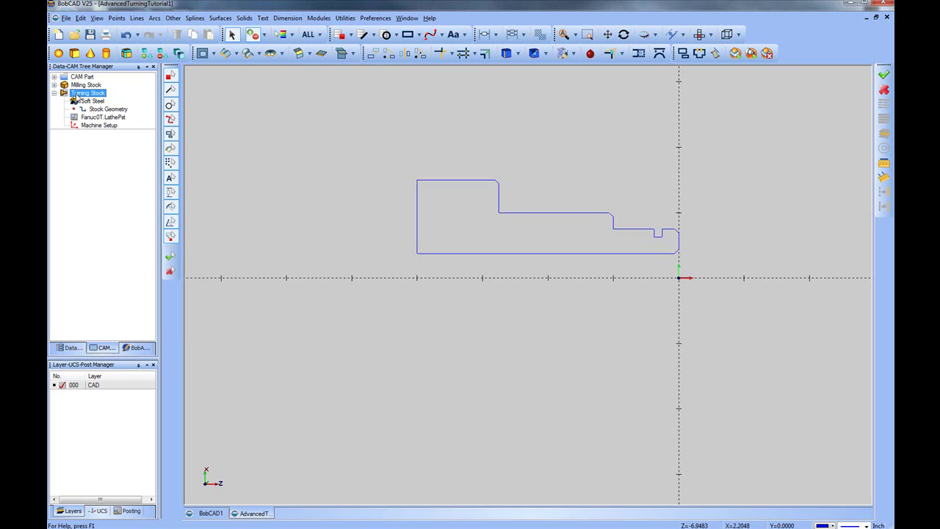
{"action": "left_click", "coordinate": [82, 102]}
{"action": "left_click", "coordinate": [63, 96]}
Extend the short outer line near the front face across the groove opening to the far side, closing the profile over the groove
{"action": "left_click", "coordinate": [343, 18]}
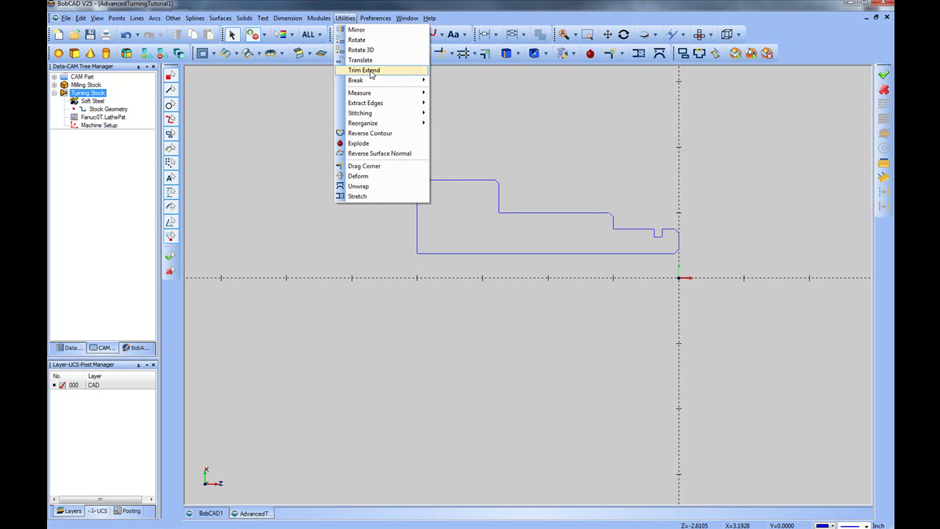
{"action": "mouse_move", "coordinate": [371, 72]}
{"action": "left_click", "coordinate": [464, 81]}
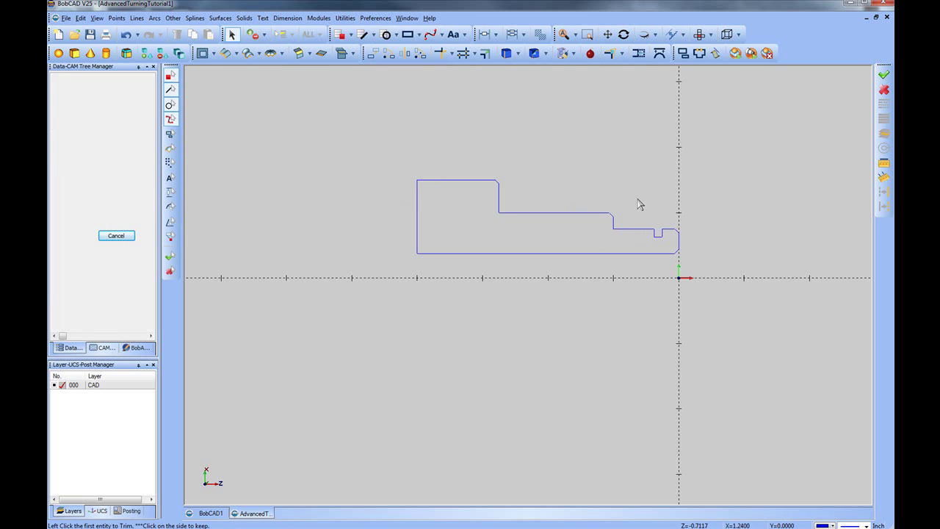
{"action": "left_click", "coordinate": [668, 230]}
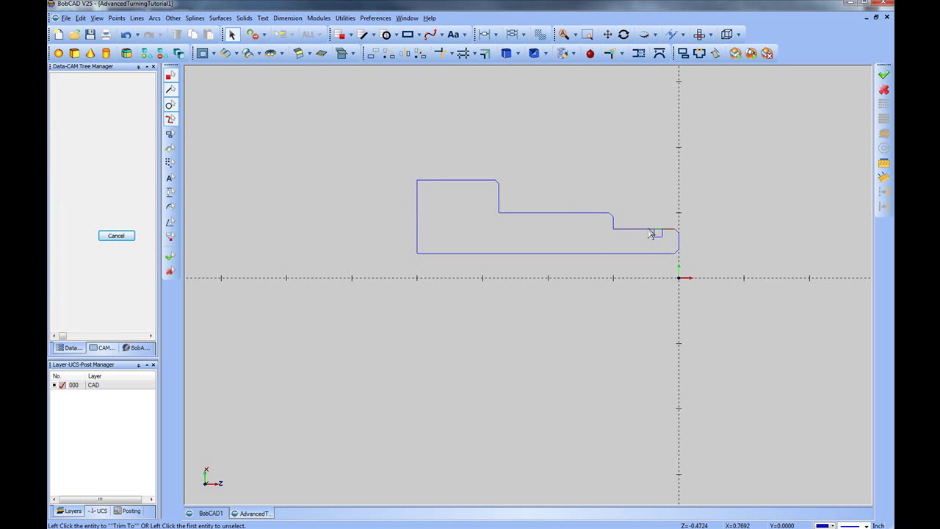
{"action": "left_click", "coordinate": [650, 233]}
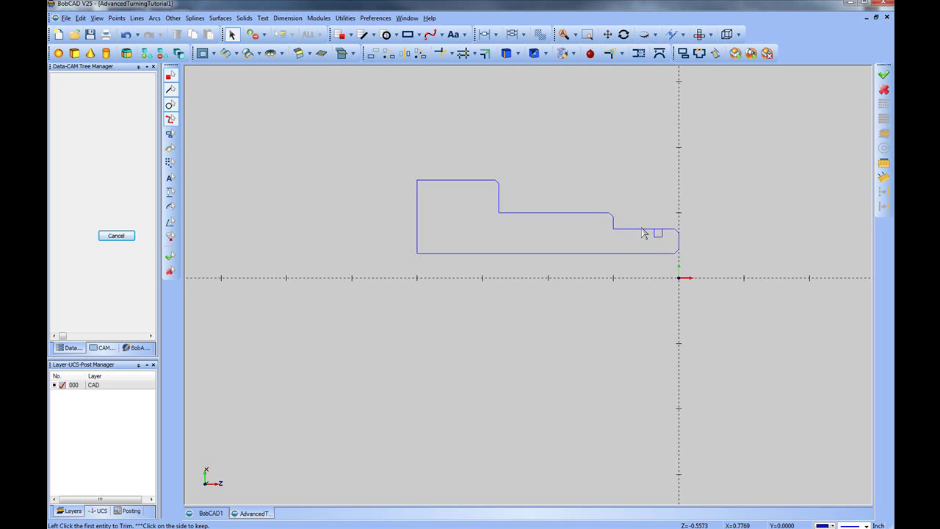
{"action": "left_click_drag", "start_coordinate": [675, 218], "coordinate": [607, 269]}
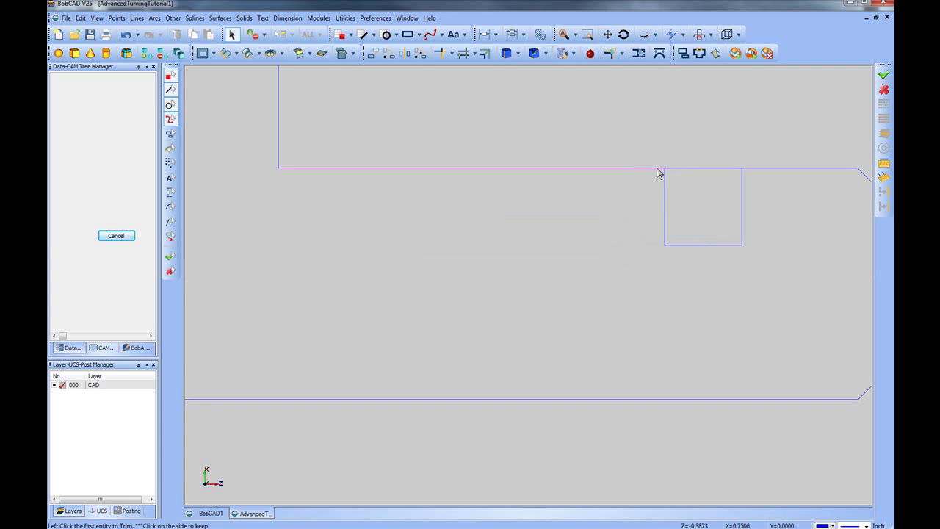
{"action": "scroll", "coordinate": [587, 244], "scroll_direction": "down", "scroll_amount": 2}
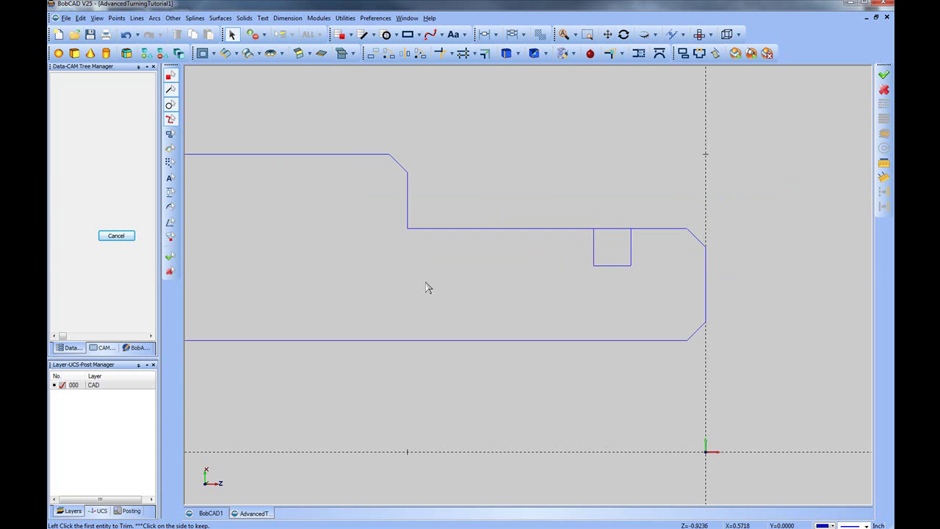
{"action": "scroll", "coordinate": [426, 287], "scroll_direction": "down", "scroll_amount": 4}
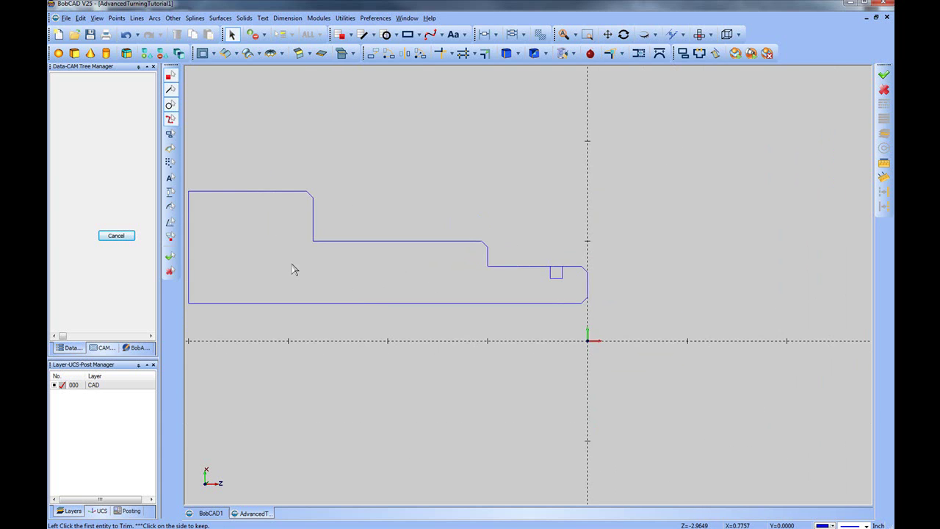
{"action": "scroll", "coordinate": [294, 266], "scroll_direction": "down", "scroll_amount": 1}
{"action": "left_click", "coordinate": [103, 347]}
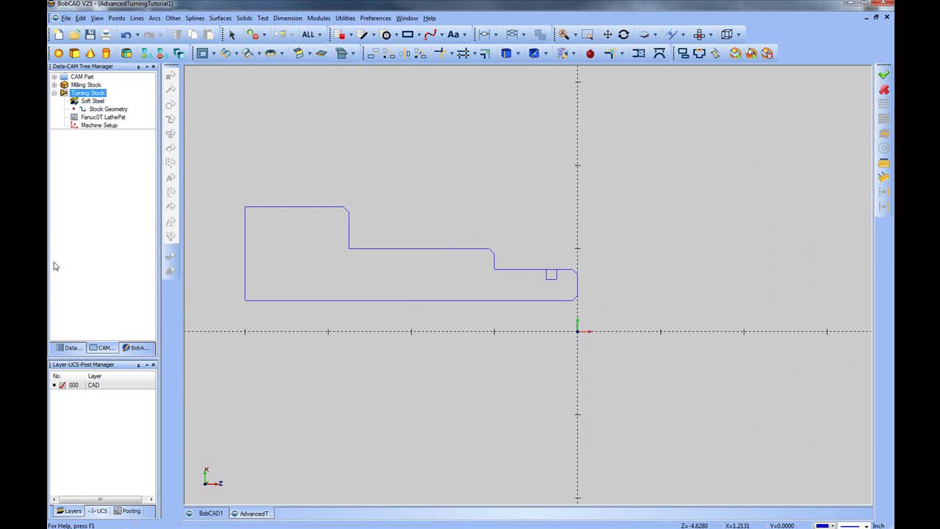
Add a Rough turning feature to the turning stock
{"action": "right_click", "coordinate": [80, 101]}
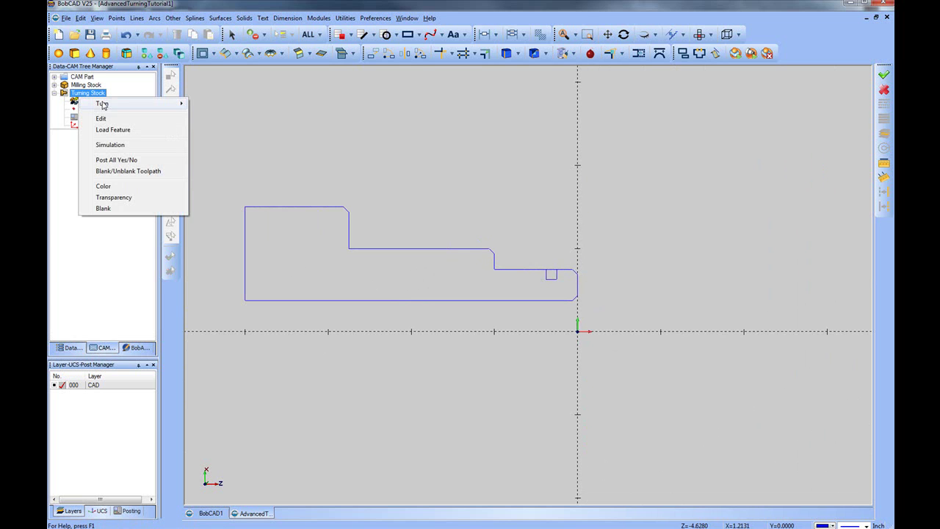
{"action": "mouse_move", "coordinate": [122, 107]}
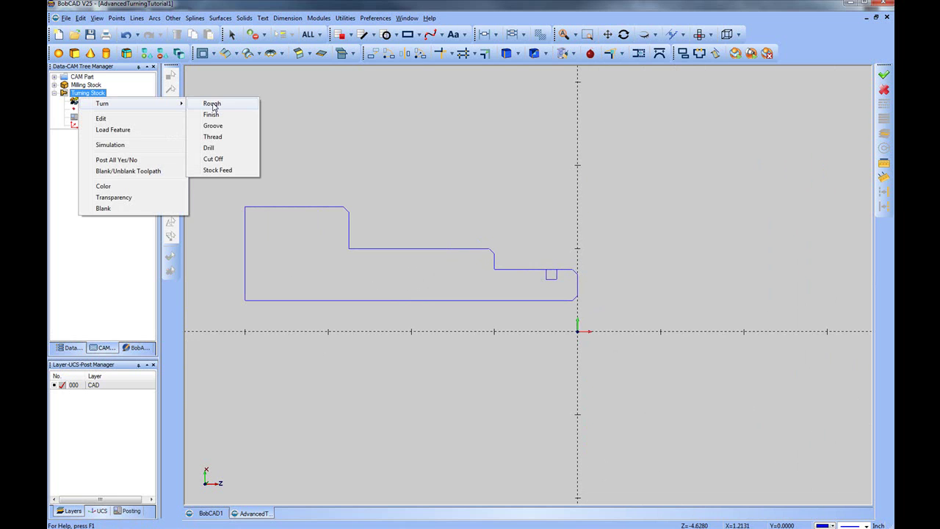
{"action": "left_click", "coordinate": [212, 104]}
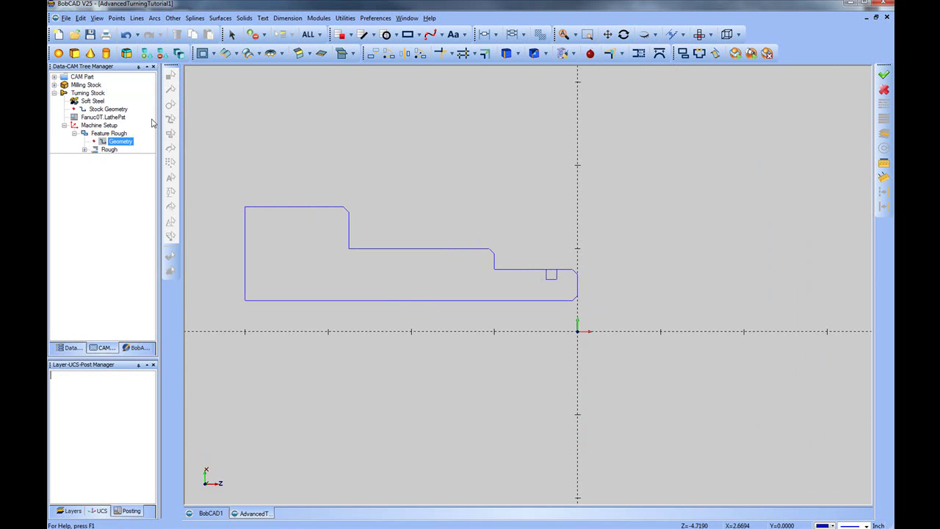
{"action": "left_click", "coordinate": [90, 128]}
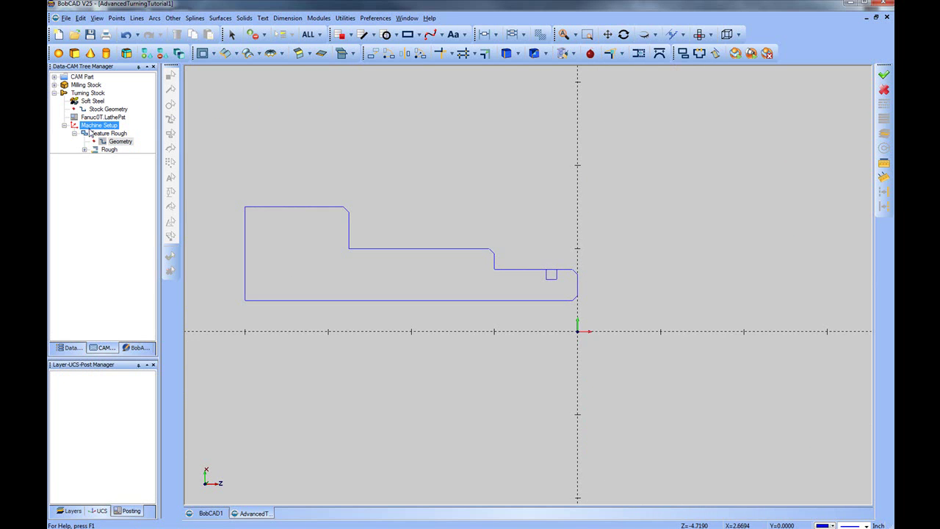
{"action": "left_click", "coordinate": [121, 141]}
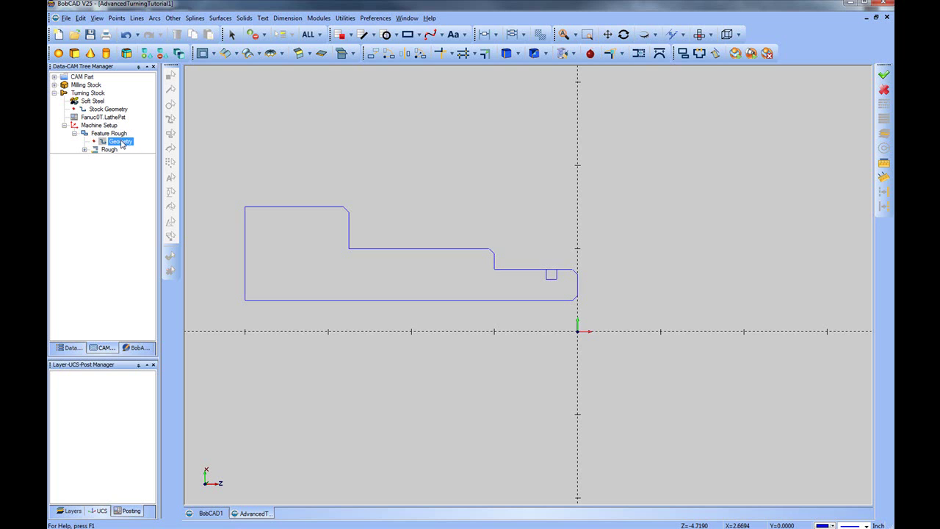
{"action": "left_click", "coordinate": [105, 135]}
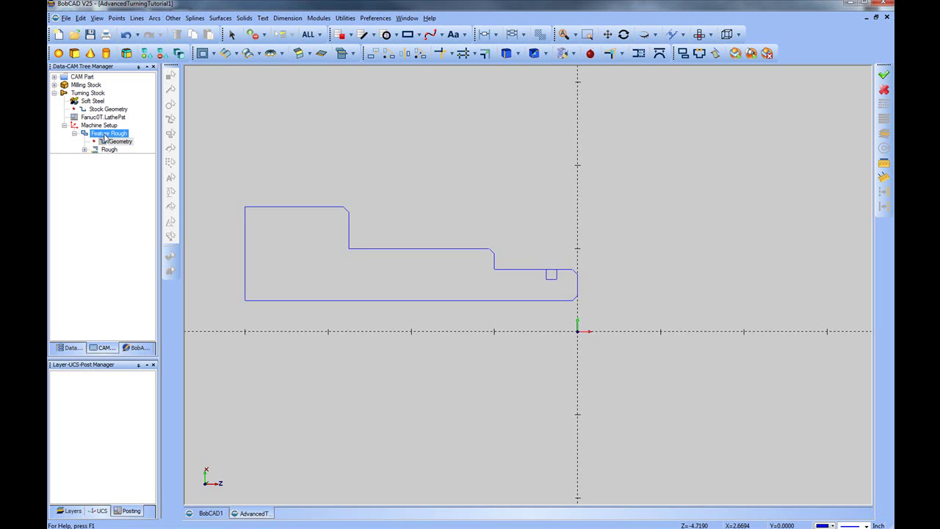
{"action": "left_click", "coordinate": [121, 142]}
Assign the outer profile from the front chamfer to the large diameter as the rough feature's geometry, bypassing the groove
{"action": "right_click", "coordinate": [126, 144]}
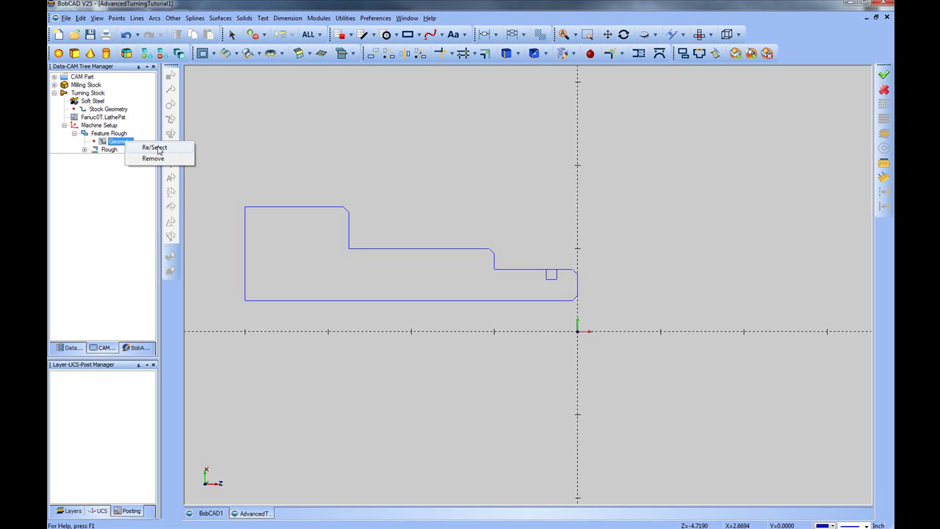
{"action": "left_click", "coordinate": [157, 148]}
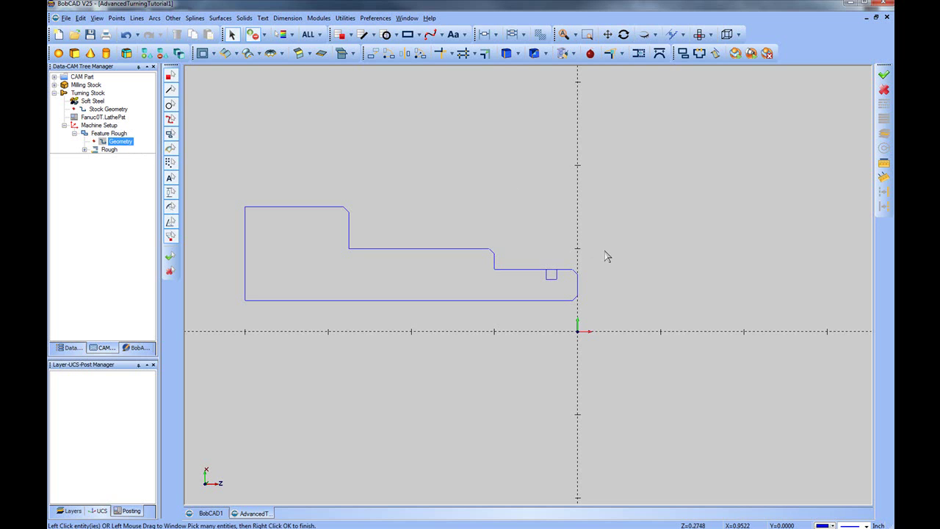
{"action": "left_click", "coordinate": [577, 278]}
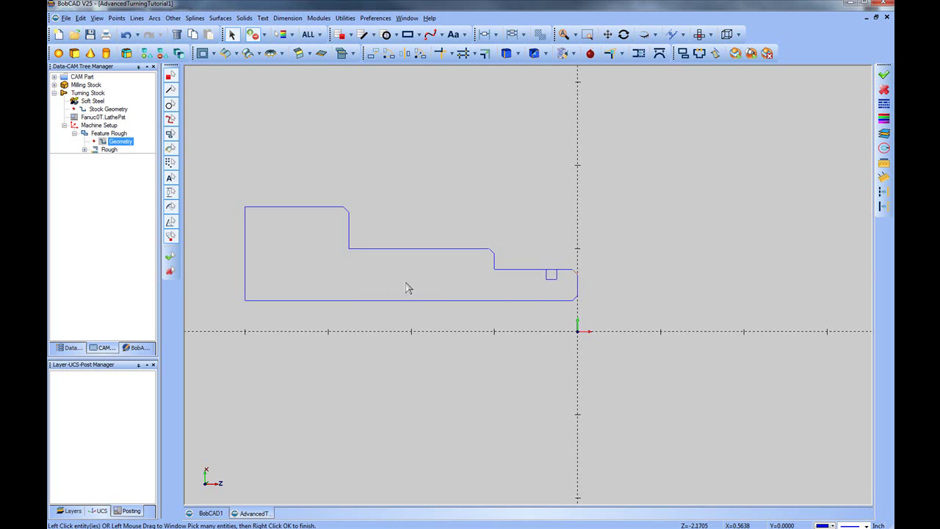
{"action": "left_click", "coordinate": [556, 273]}
{"action": "left_click", "coordinate": [520, 271]}
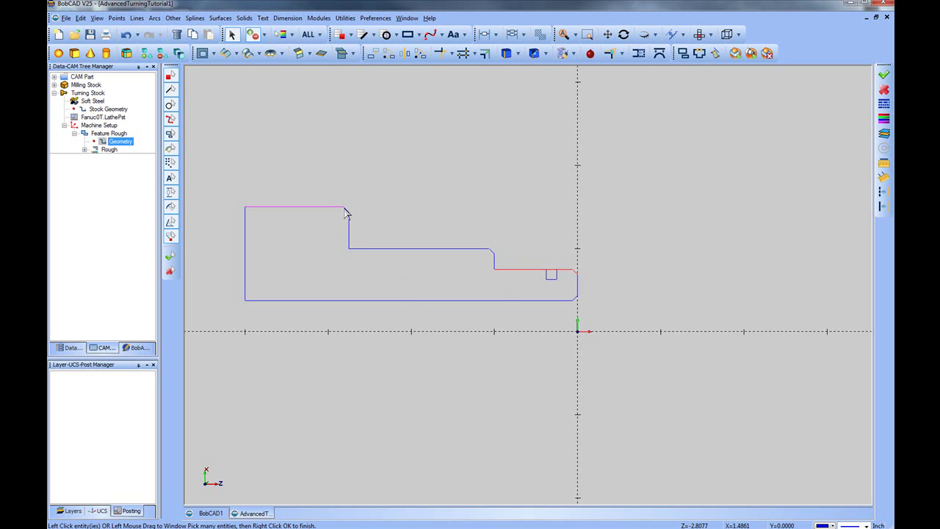
{"action": "left_click", "coordinate": [253, 213]}
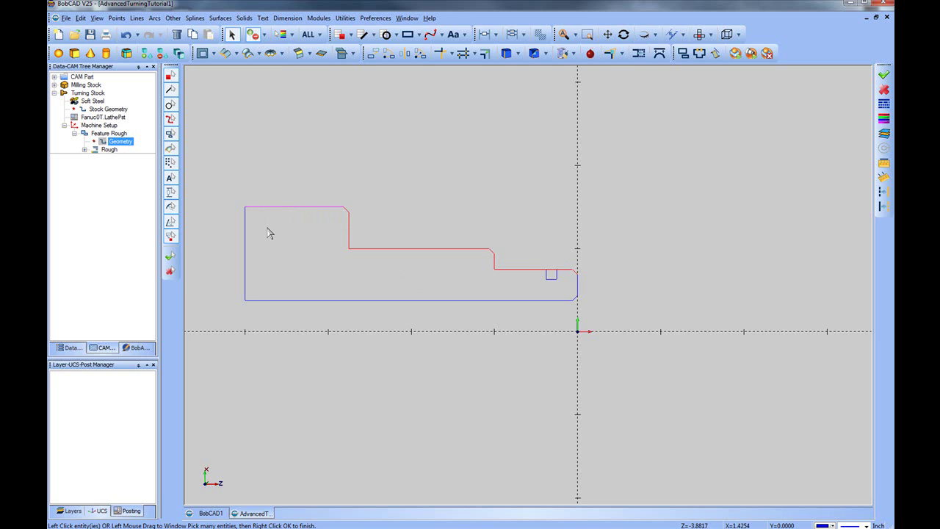
{"action": "right_click", "coordinate": [464, 163]}
{"action": "left_click", "coordinate": [493, 168]}
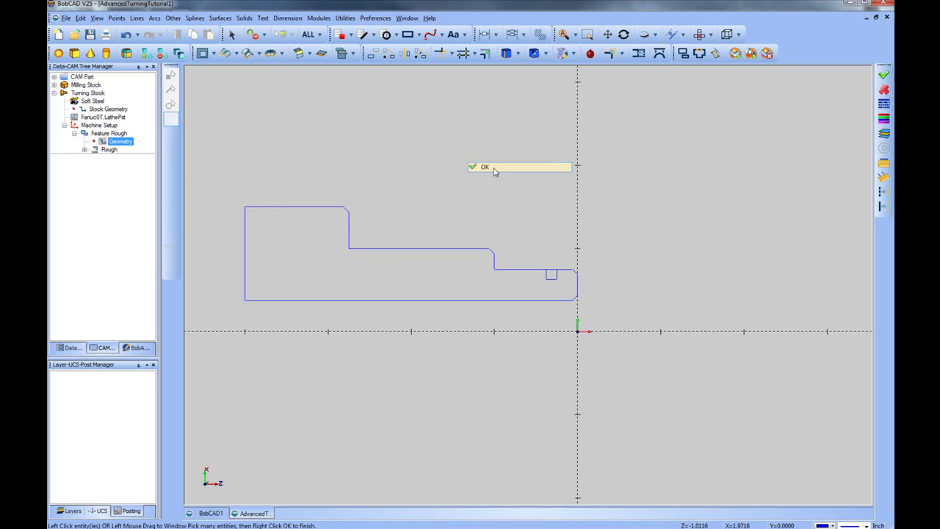
Edit the Rough operation, setting its posting to Canned Cycles and its cycle type to Turning Rough/Finish
{"action": "left_click", "coordinate": [108, 150]}
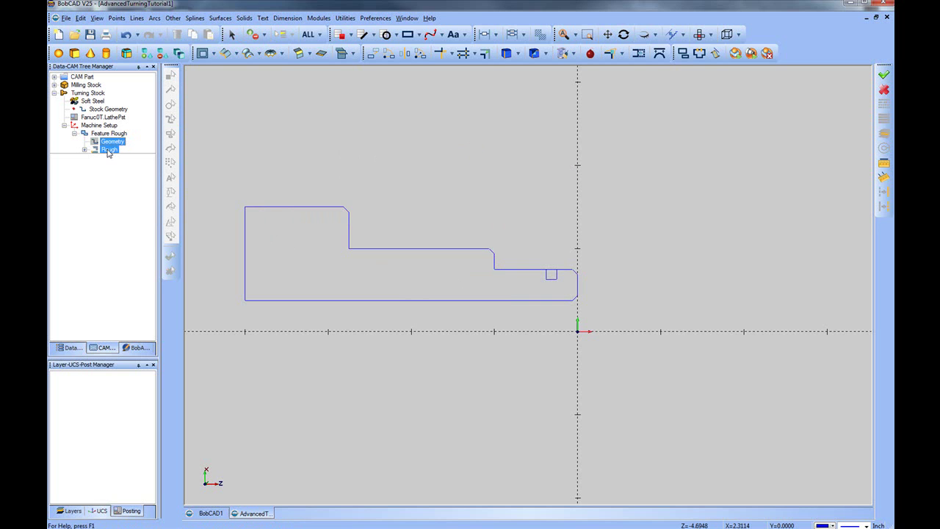
{"action": "right_click", "coordinate": [109, 150]}
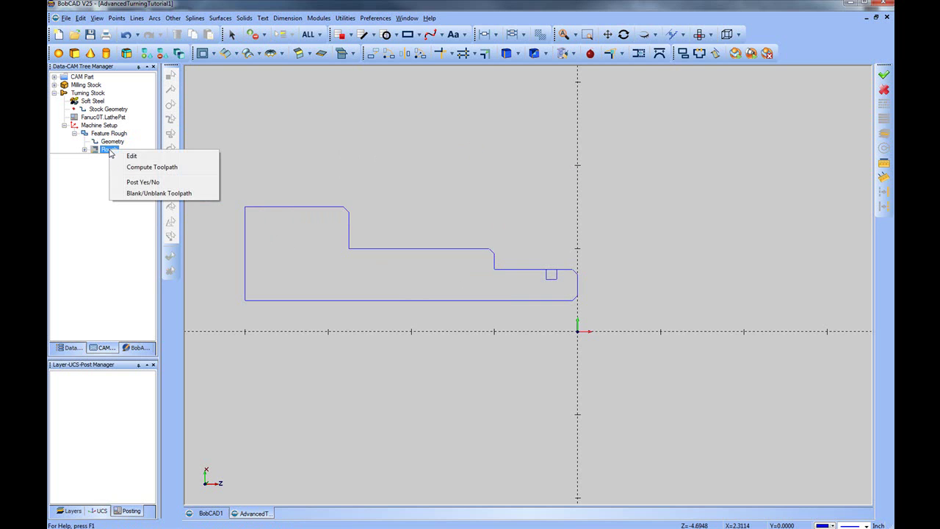
{"action": "left_click", "coordinate": [153, 156]}
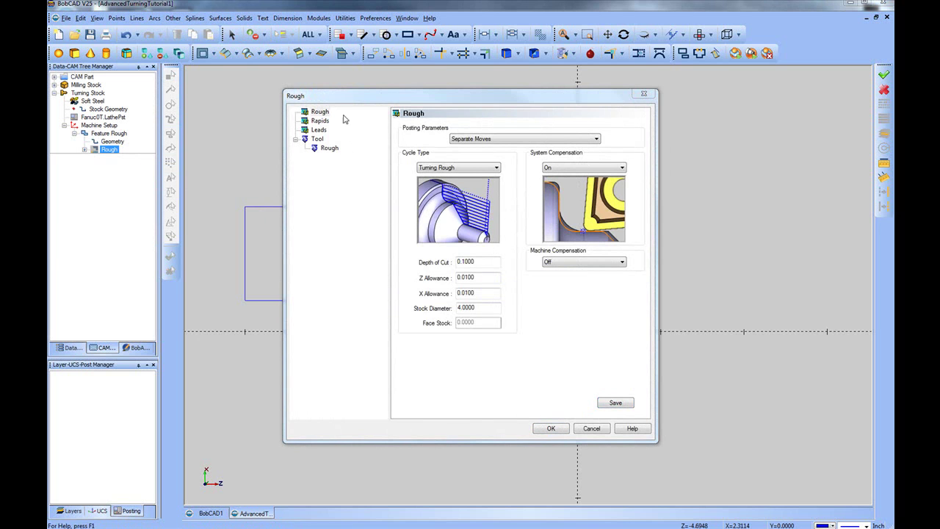
{"action": "left_click", "coordinate": [456, 139]}
{"action": "left_click", "coordinate": [556, 139]}
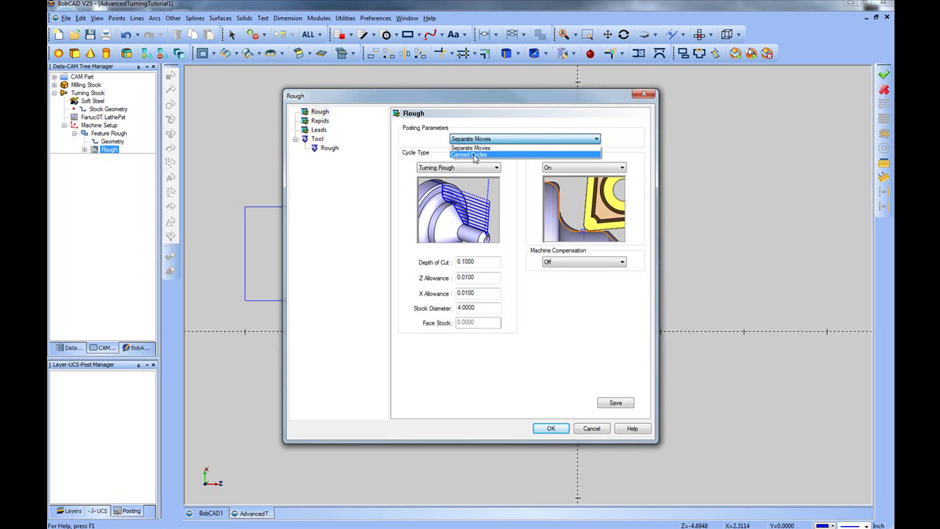
{"action": "left_click", "coordinate": [475, 155]}
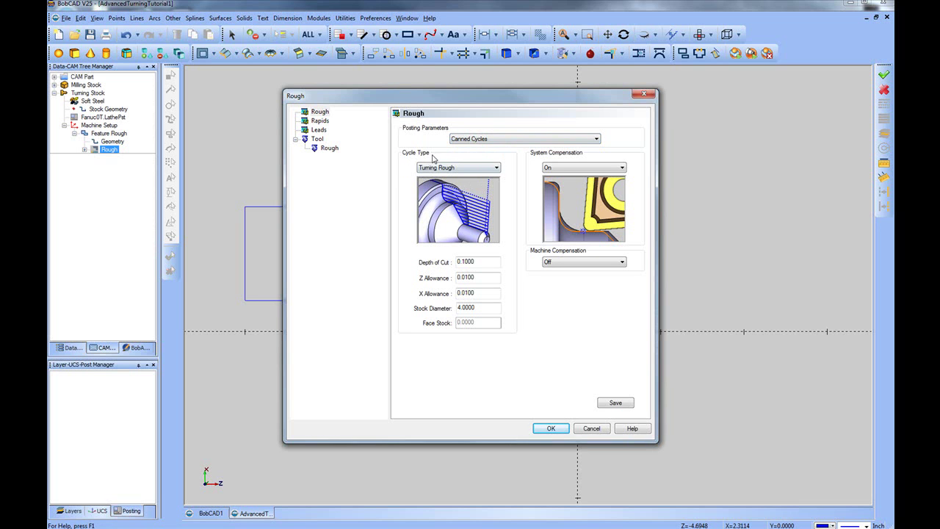
{"action": "left_click", "coordinate": [491, 169]}
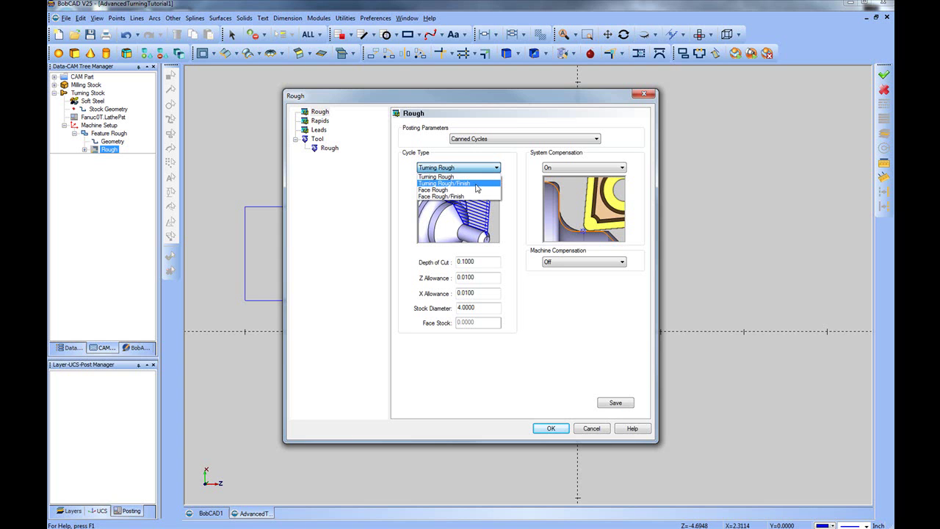
{"action": "left_click", "coordinate": [476, 185]}
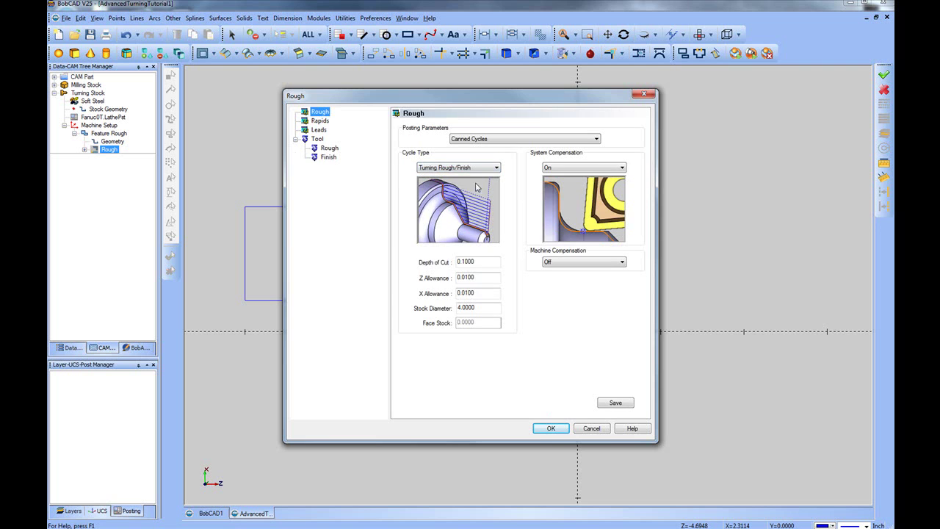
Review the rough cycle's depth of cut, Z and X allowances and stock diameter
{"action": "double_click", "coordinate": [483, 262]}
{"action": "type", "text": "1"}
{"action": "double_click", "coordinate": [485, 278]}
{"action": "double_click", "coordinate": [494, 294]}
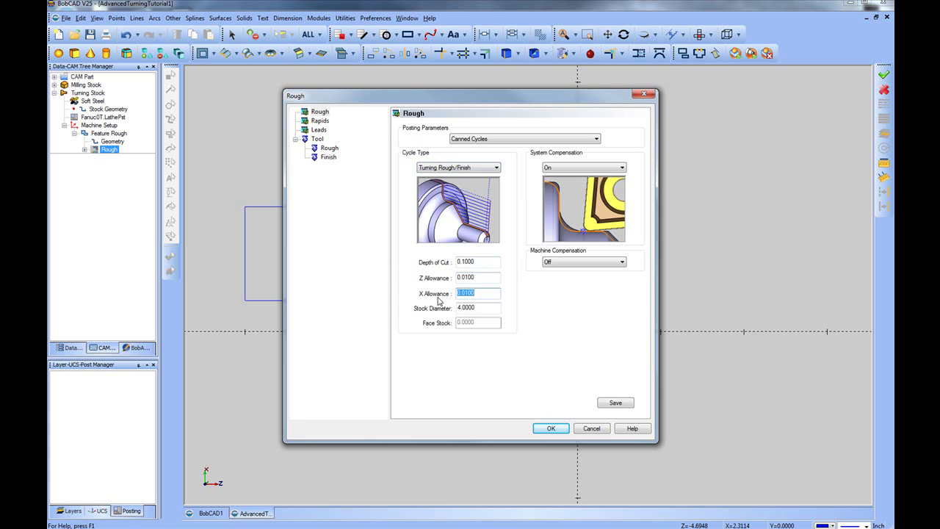
{"action": "left_click", "coordinate": [489, 309]}
{"action": "left_click_drag", "start_coordinate": [489, 310], "coordinate": [454, 309]}
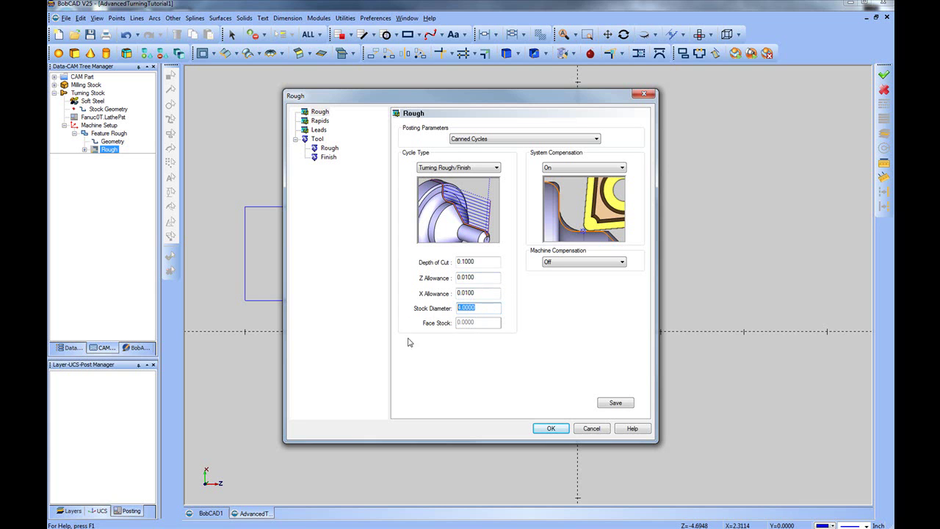
Turn system compensation off for the rough cycle and leave machine compensation off
{"action": "left_click", "coordinate": [609, 167]}
{"action": "left_click", "coordinate": [567, 179]}
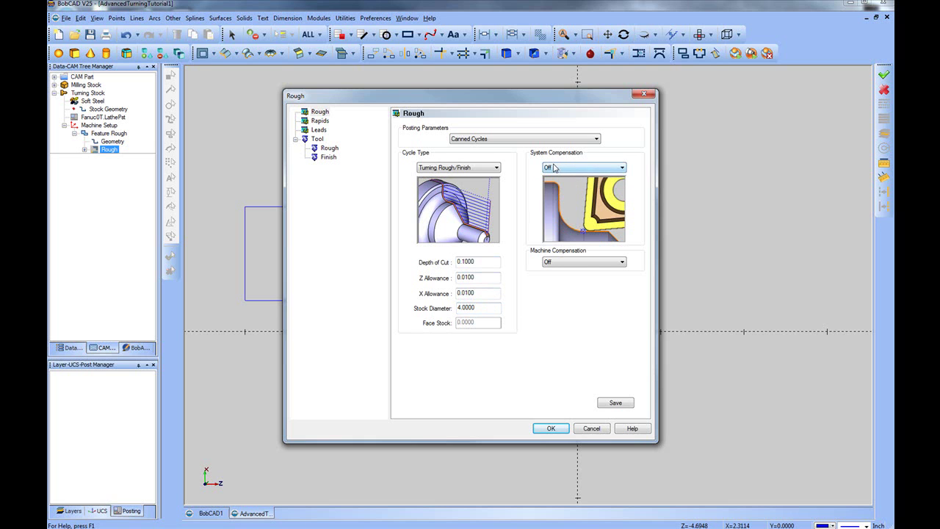
{"action": "left_click", "coordinate": [608, 262]}
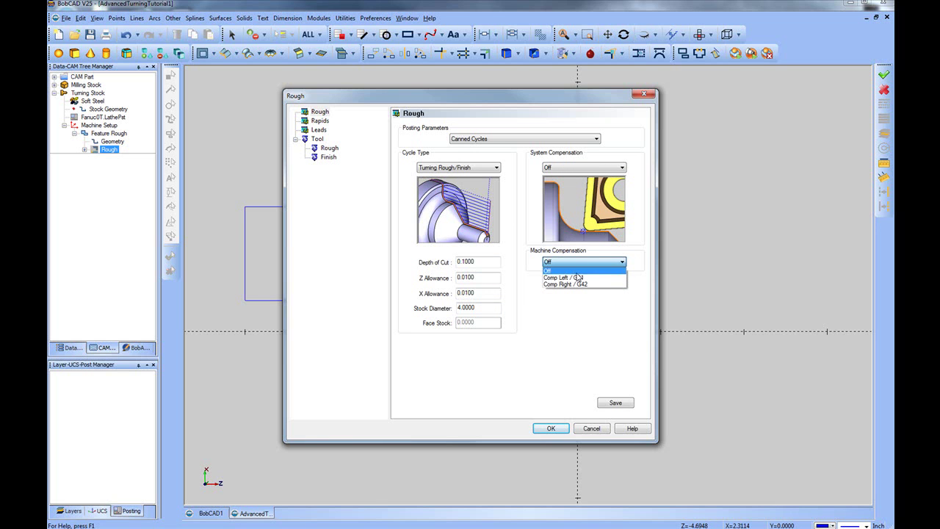
{"action": "left_click", "coordinate": [578, 271]}
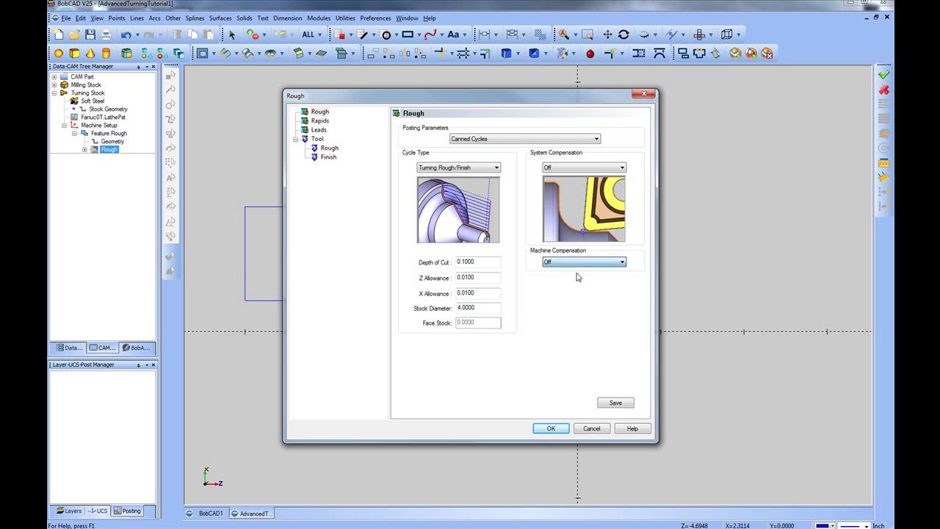
Review the rapid types, keeping Default Rapid On Exit, and look over the lead-in and lead-out settings
{"action": "left_click", "coordinate": [317, 120]}
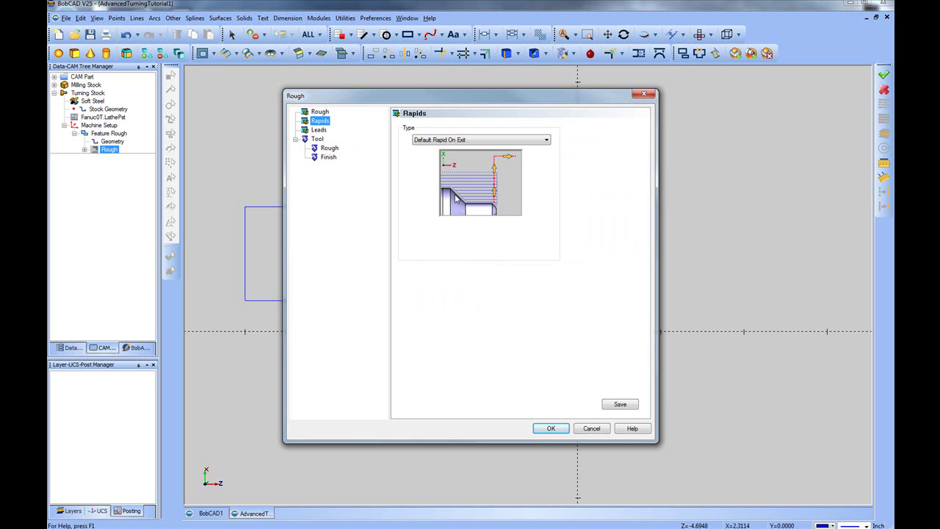
{"action": "left_click", "coordinate": [538, 141]}
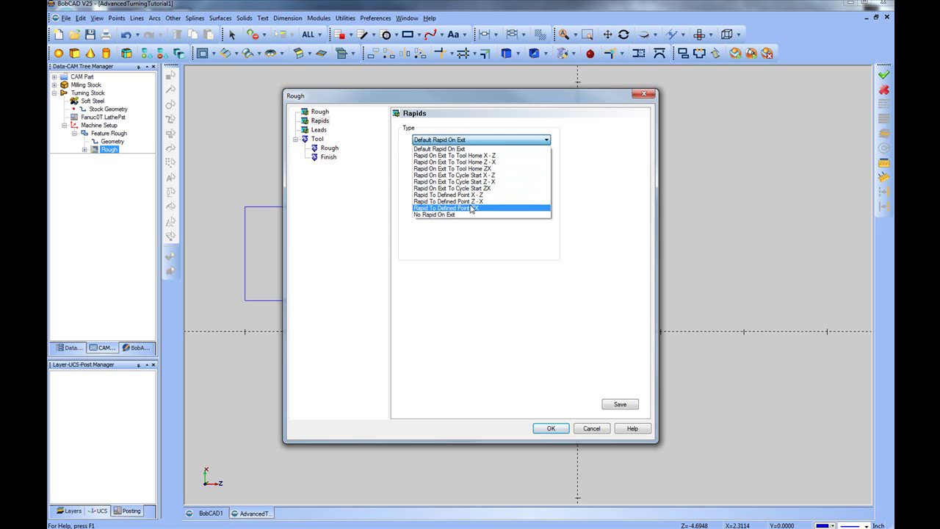
{"action": "left_click", "coordinate": [450, 150]}
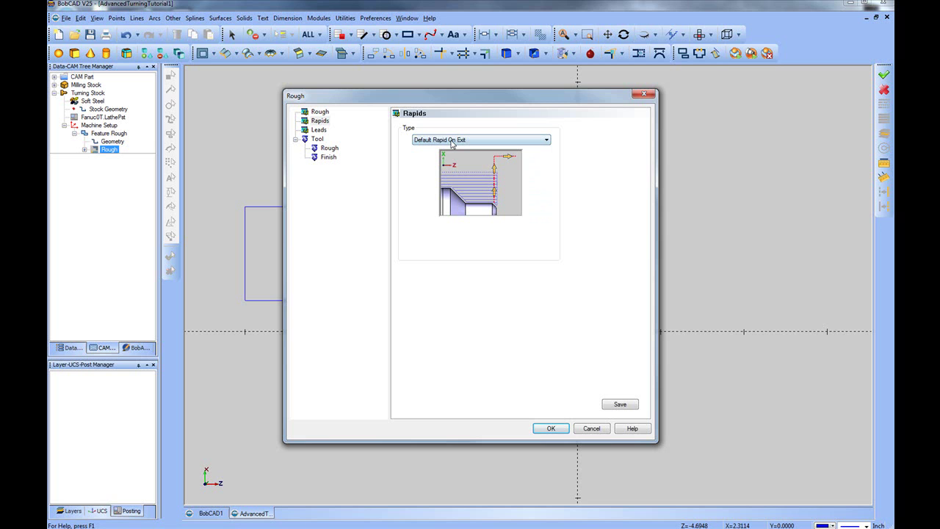
{"action": "left_click", "coordinate": [318, 132]}
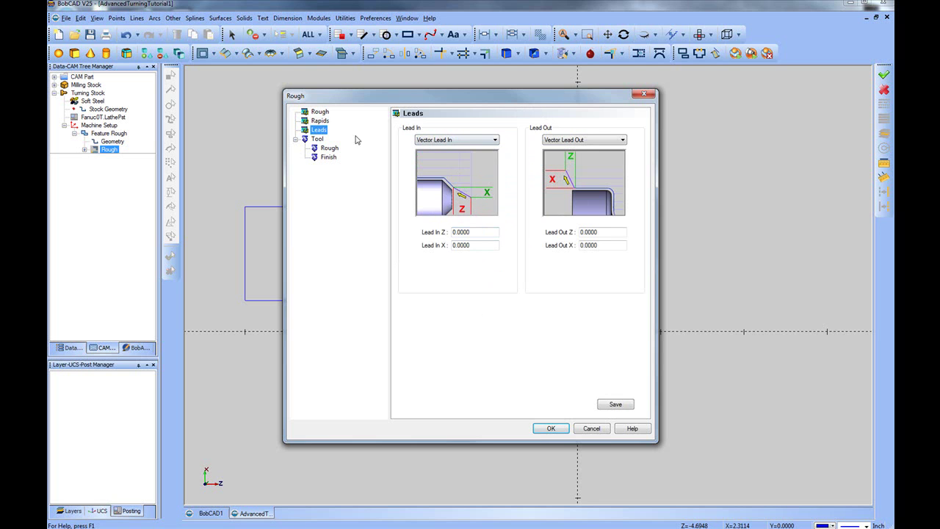
Examine the rough tool's library choices, insert geometry, orientation and machine information
{"action": "left_click", "coordinate": [330, 148]}
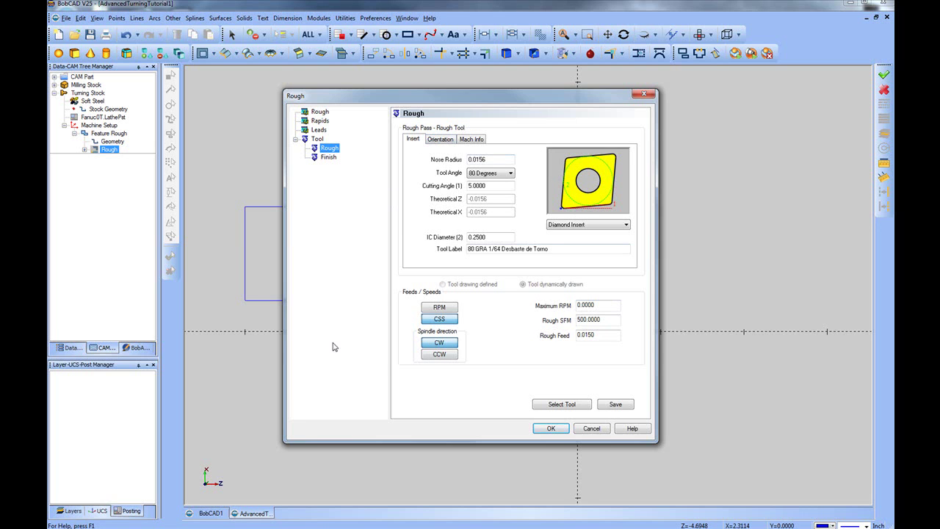
{"action": "left_click", "coordinate": [571, 405]}
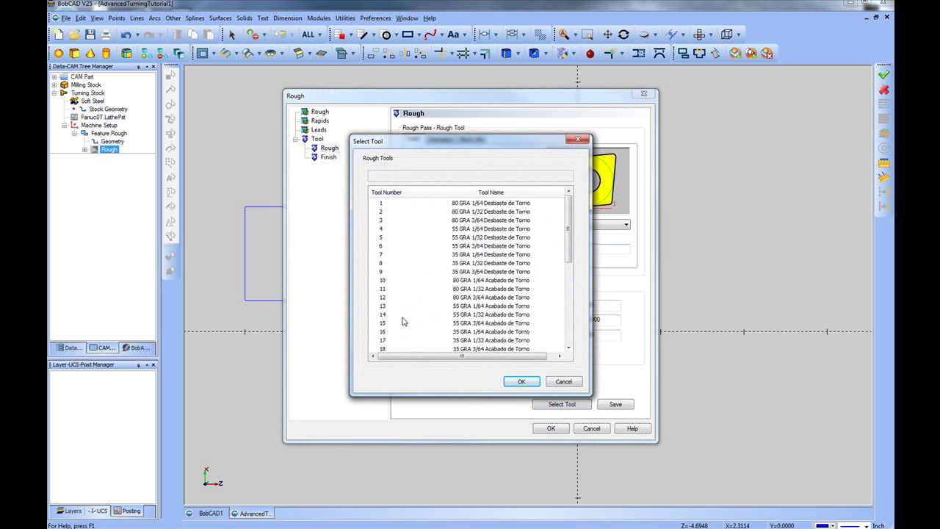
{"action": "left_click", "coordinate": [558, 381]}
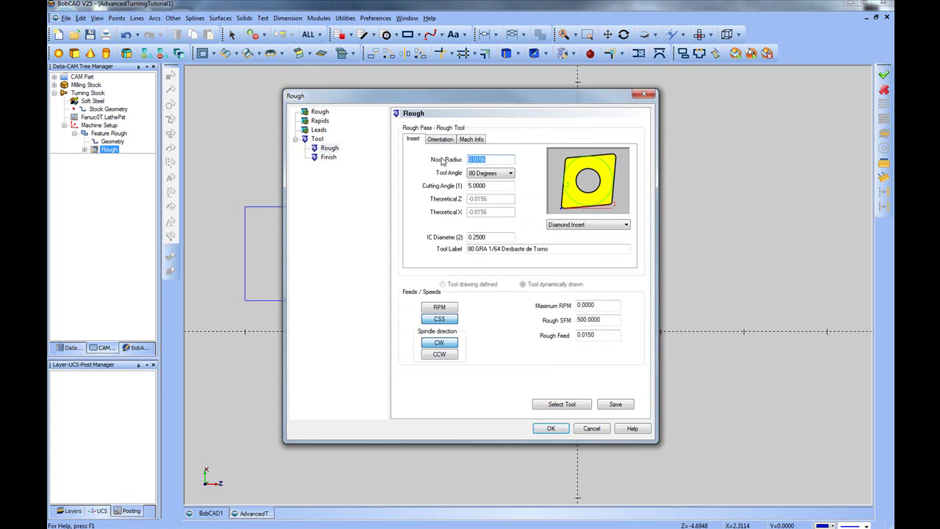
{"action": "left_click", "coordinate": [486, 186]}
{"action": "left_click", "coordinate": [441, 140]}
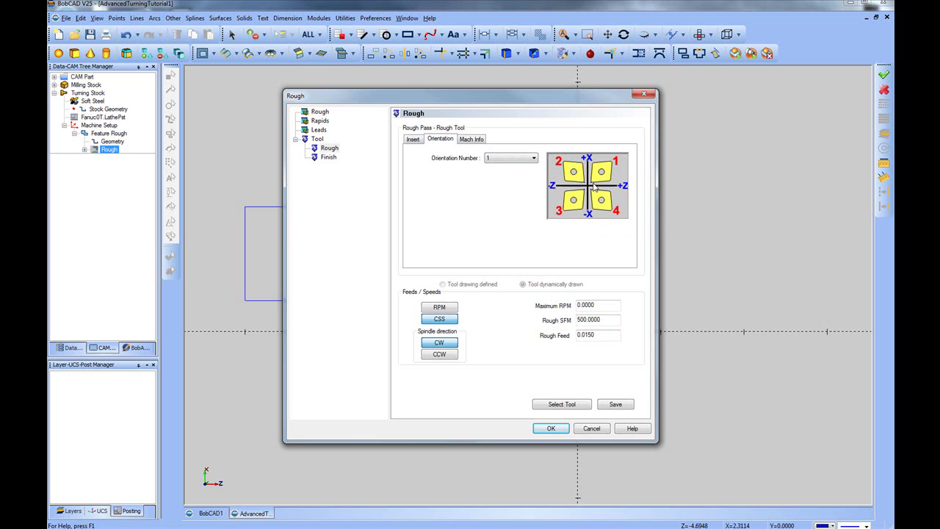
{"action": "left_click", "coordinate": [481, 139]}
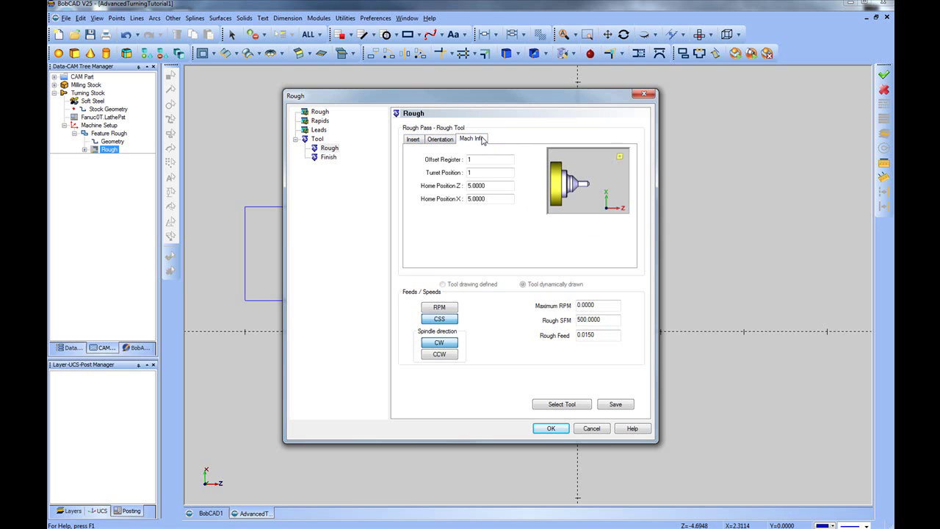
{"action": "left_click", "coordinate": [472, 173]}
Keep constant surface speed (CSS) for the rough tool and set its maximum RPM to 500
{"action": "left_click", "coordinate": [441, 311]}
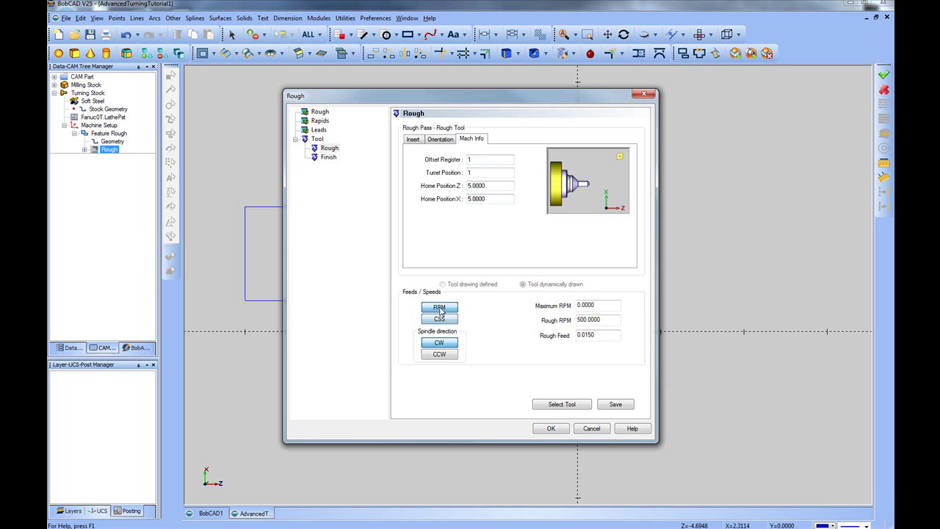
{"action": "left_click", "coordinate": [441, 319]}
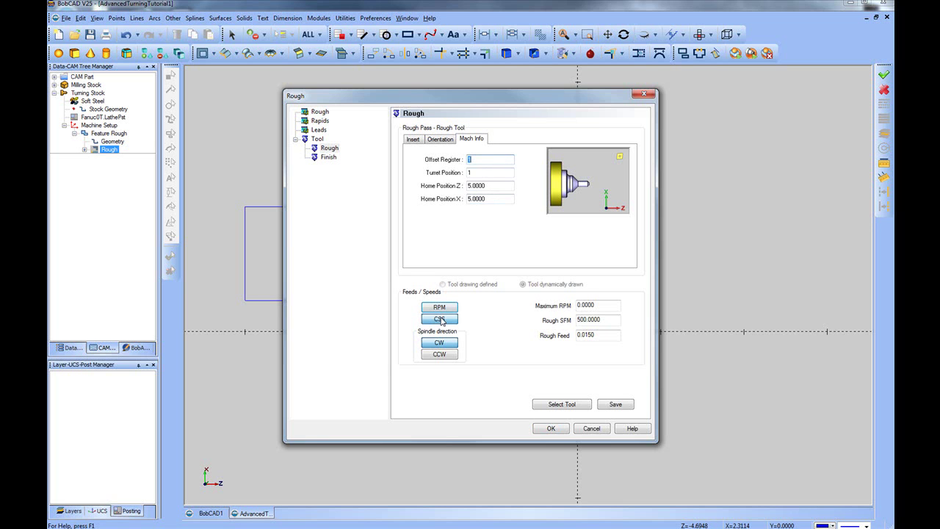
{"action": "left_click", "coordinate": [582, 306]}
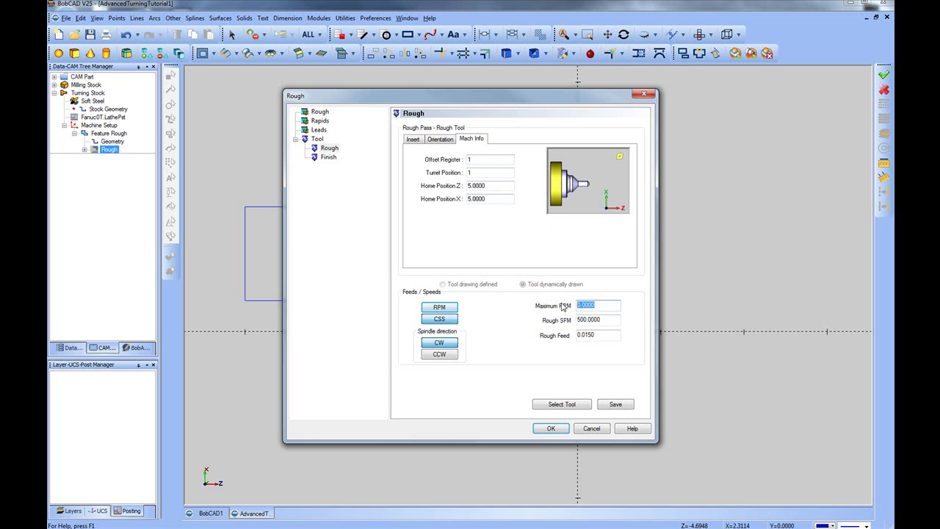
{"action": "type", "text": "500"}
{"action": "key", "text": "Tab"}
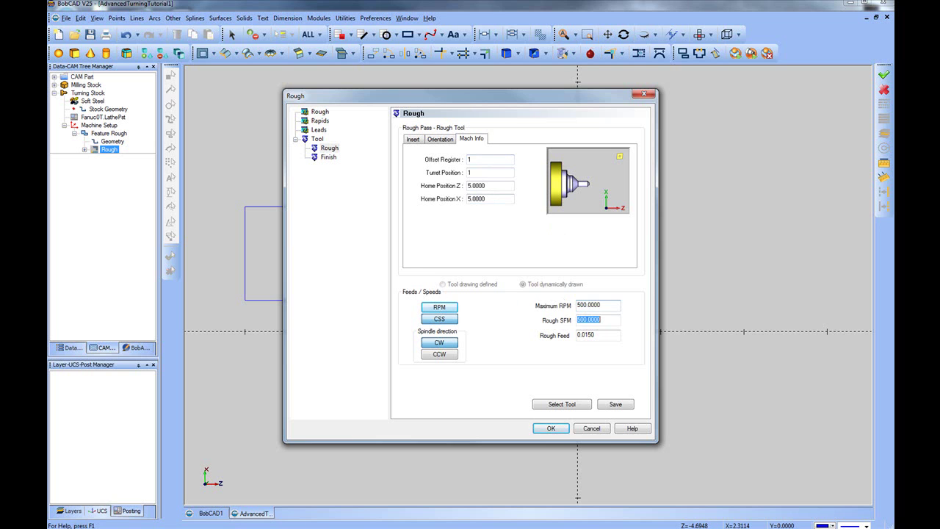
{"action": "left_click", "coordinate": [600, 337]}
Set the finish tool's SFM to 500 and accept the Rough operation's parameters
{"action": "left_click", "coordinate": [325, 157]}
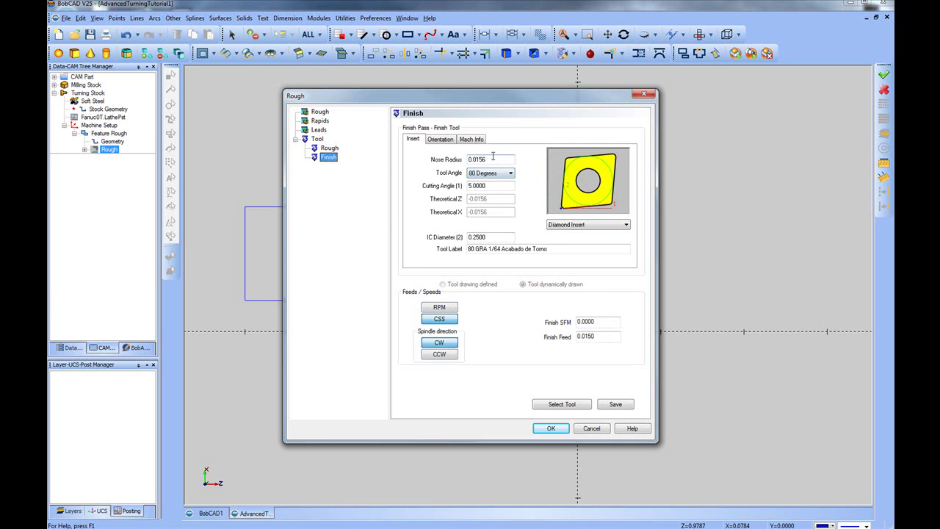
{"action": "double_click", "coordinate": [605, 321]}
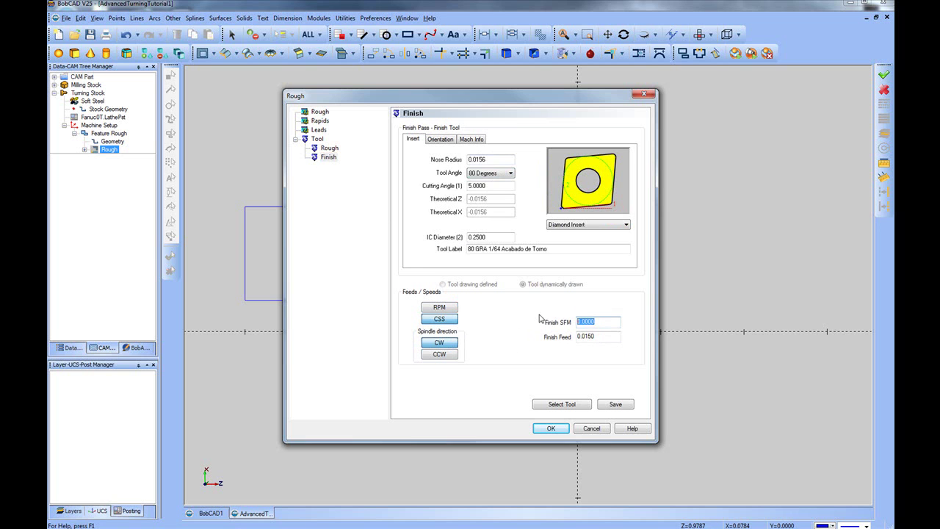
{"action": "type", "text": "500"}
{"action": "left_click", "coordinate": [551, 428]}
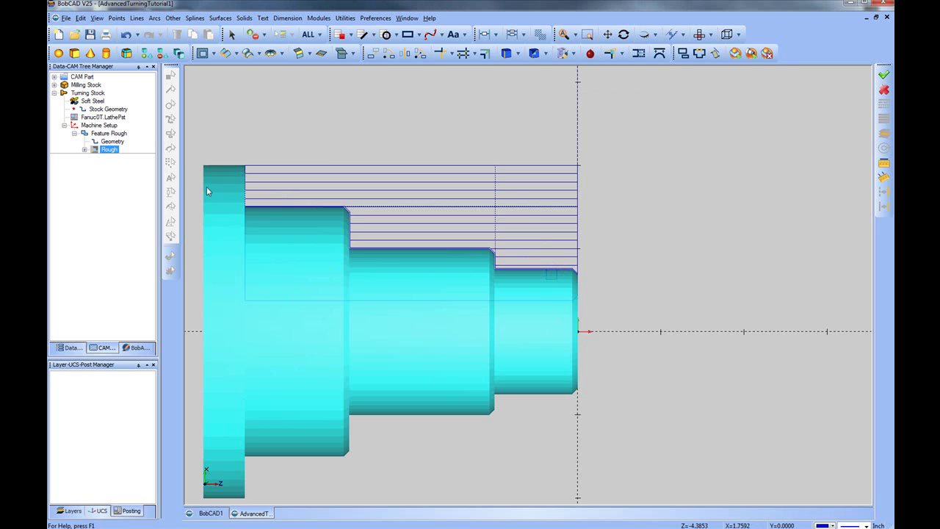
Add a Groove turning feature to the turning stock
{"action": "left_click", "coordinate": [88, 93]}
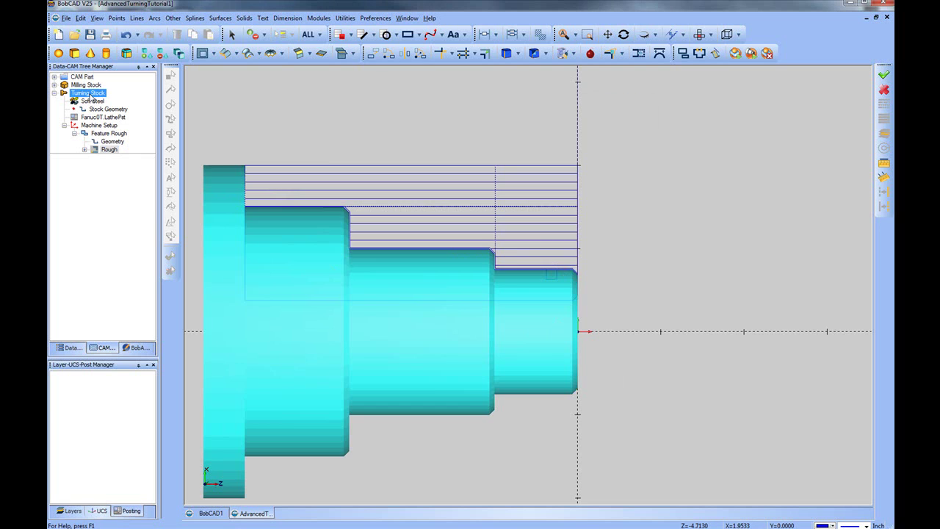
{"action": "right_click", "coordinate": [90, 96]}
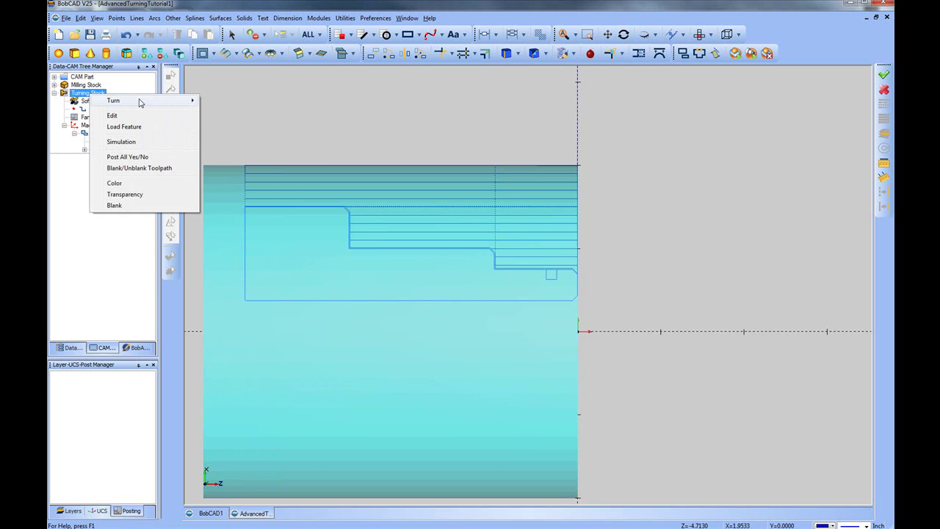
{"action": "mouse_move", "coordinate": [141, 102]}
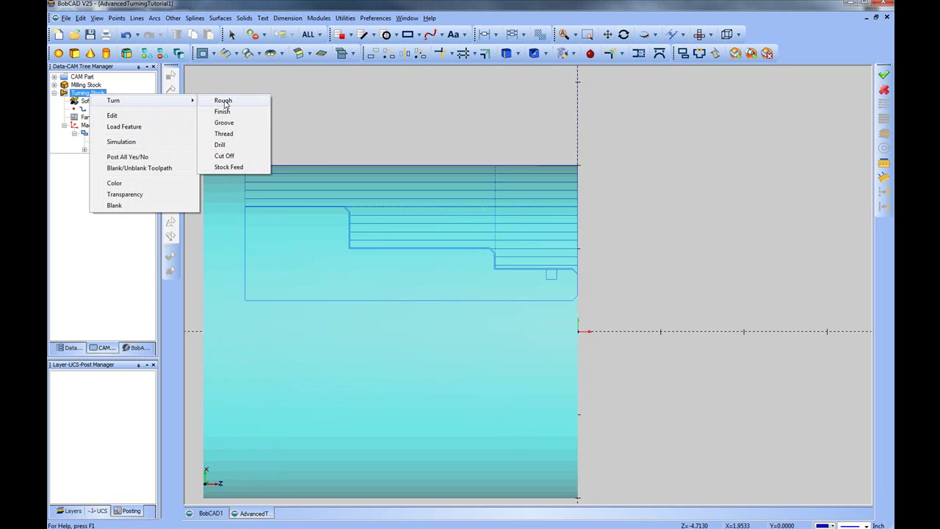
{"action": "left_click", "coordinate": [224, 123]}
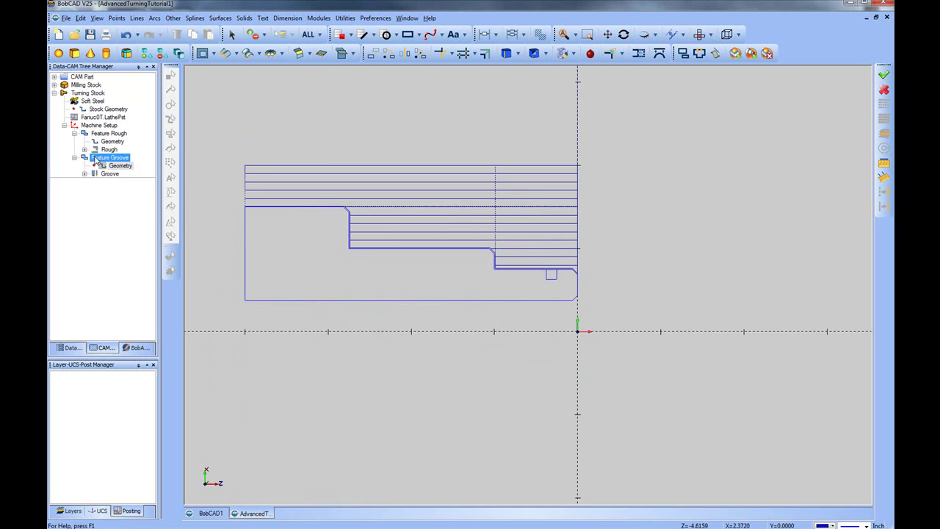
Assign the small rectangular groove profile near the part's front end as the Groove feature's geometry
{"action": "left_click", "coordinate": [122, 166]}
{"action": "right_click", "coordinate": [125, 171]}
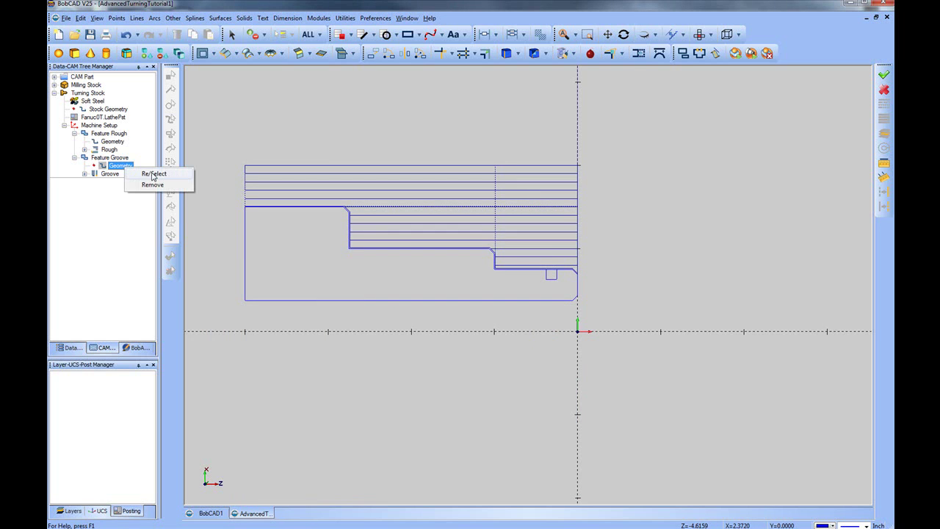
{"action": "left_click", "coordinate": [154, 173]}
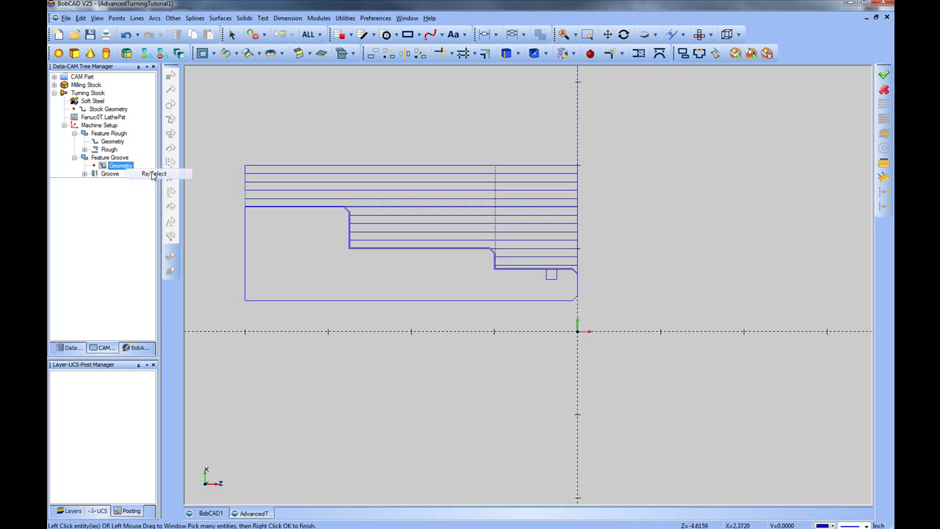
{"action": "left_click", "coordinate": [547, 276]}
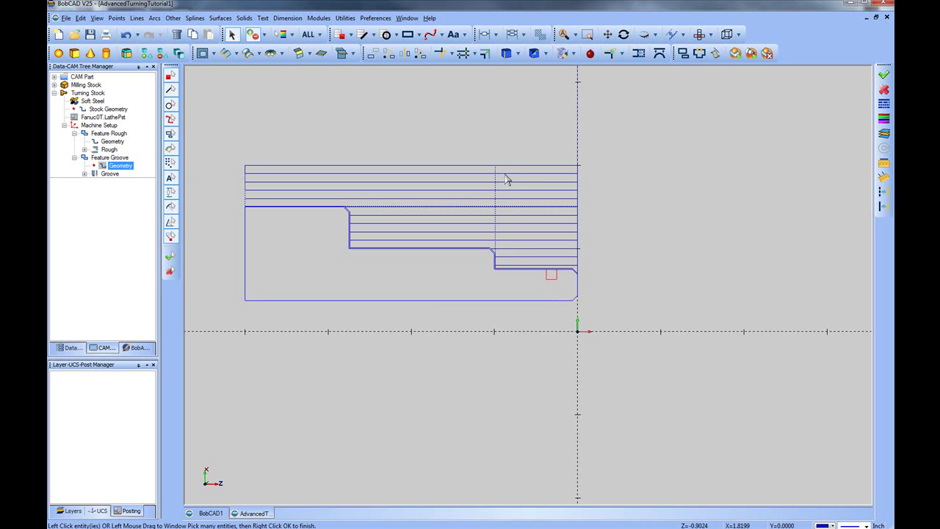
{"action": "right_click", "coordinate": [509, 134]}
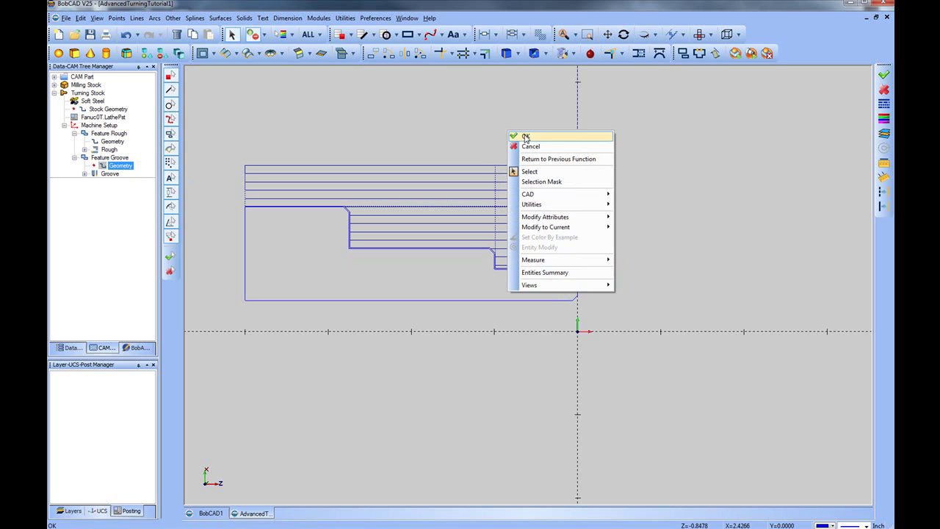
{"action": "left_click", "coordinate": [524, 137]}
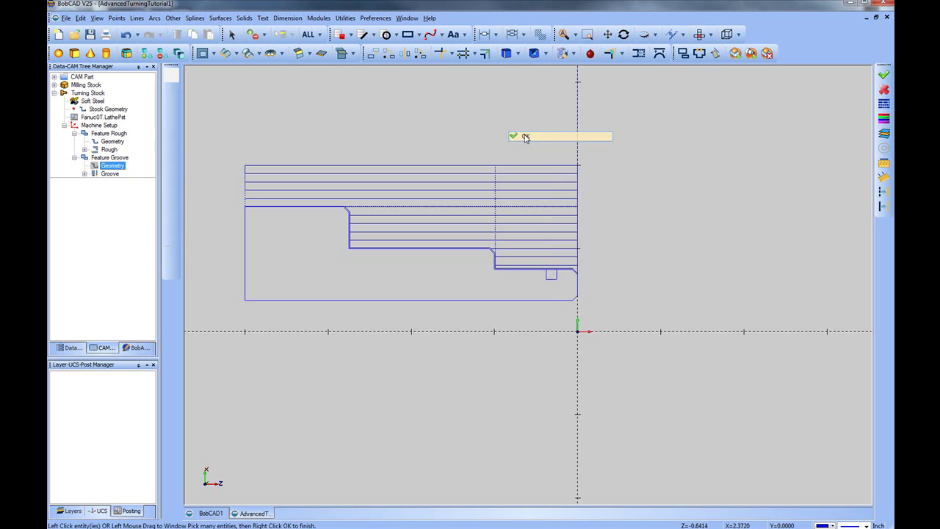
Set the Groove operation to post Canned Cycles with the Turning Rough cycle type and system compensation Off
{"action": "right_click", "coordinate": [106, 174]}
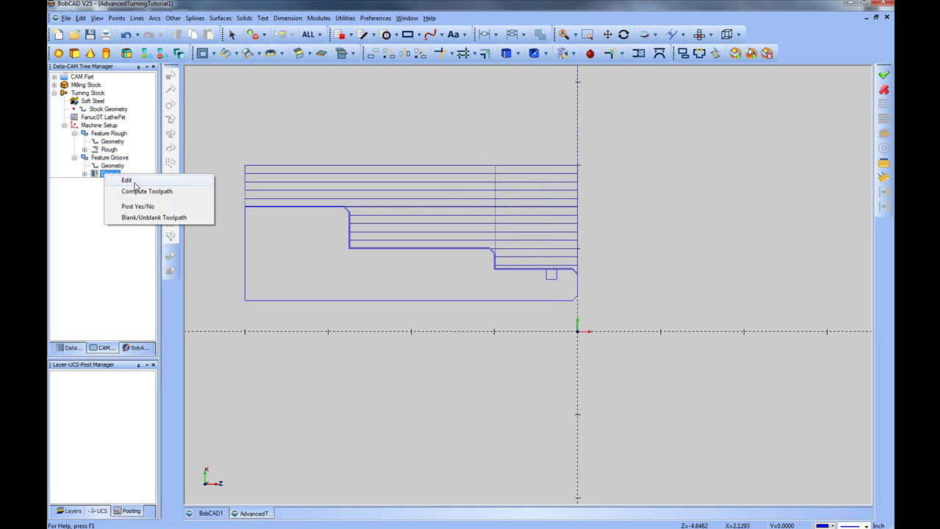
{"action": "left_click", "coordinate": [135, 183]}
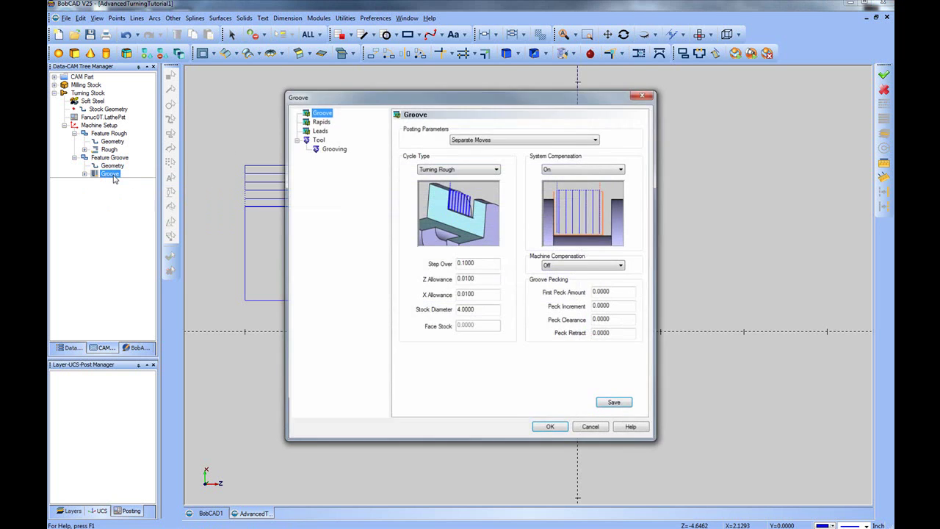
{"action": "left_click", "coordinate": [574, 140]}
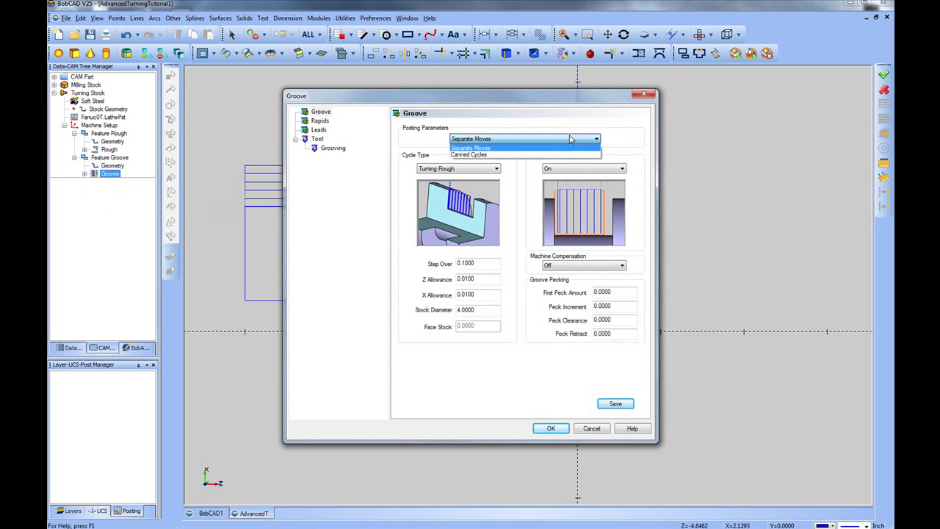
{"action": "left_click", "coordinate": [474, 155]}
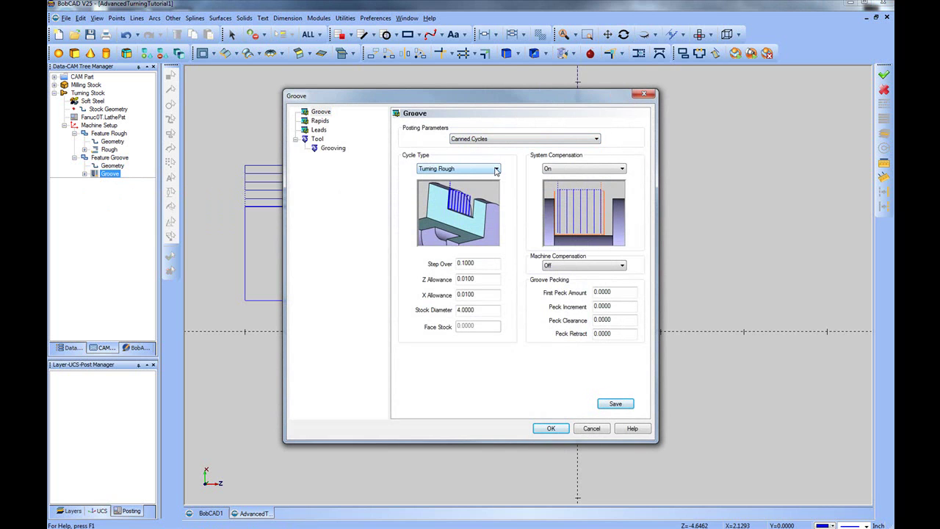
{"action": "left_click", "coordinate": [497, 170]}
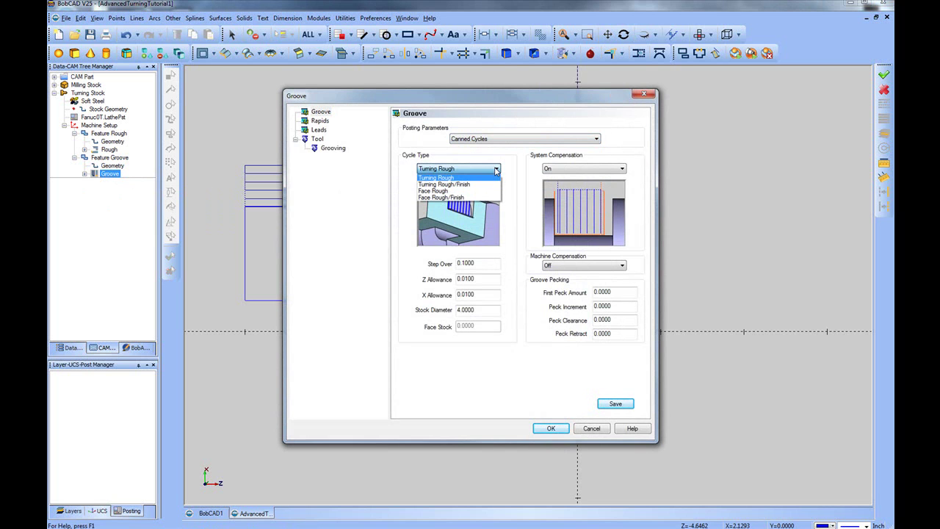
{"action": "left_click", "coordinate": [450, 179]}
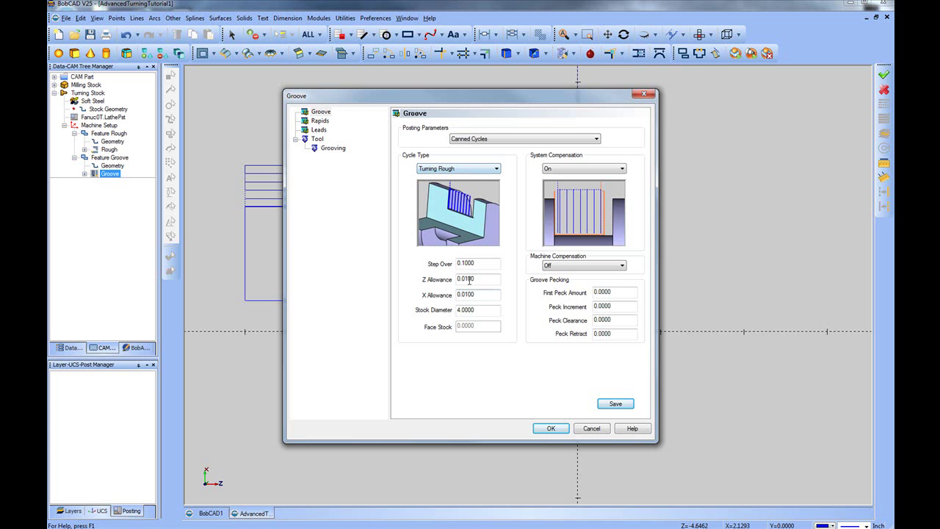
{"action": "left_click", "coordinate": [587, 169]}
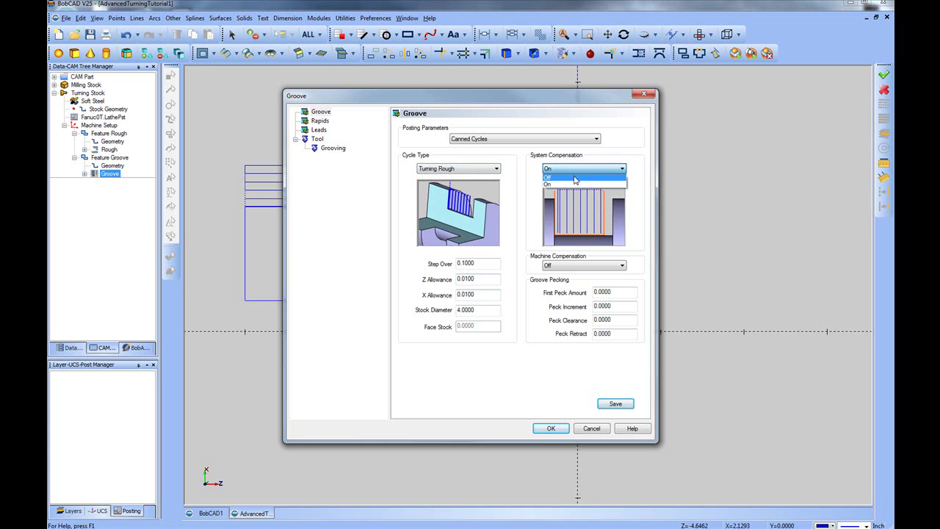
{"action": "left_click", "coordinate": [557, 177]}
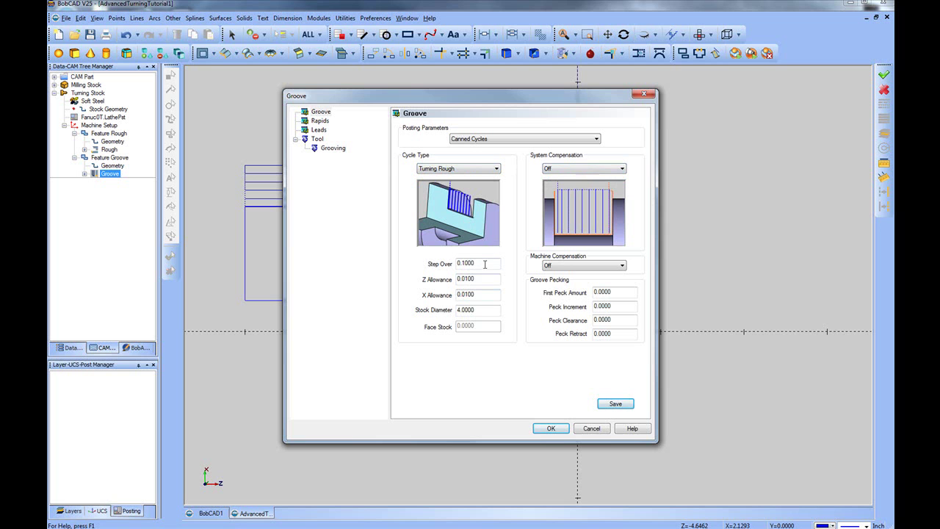
Set the groove's Z and X allowances to 0 and its stock diameter to 2
{"action": "left_click_drag", "start_coordinate": [485, 265], "coordinate": [450, 263]}
{"action": "left_click_drag", "start_coordinate": [485, 278], "coordinate": [441, 283]}
{"action": "type", "text": "0"}
{"action": "key", "text": "Tab"}
{"action": "type", "text": "0"}
{"action": "key", "text": "Tab"}
{"action": "left_click_drag", "start_coordinate": [547, 94], "coordinate": [356, 65]}
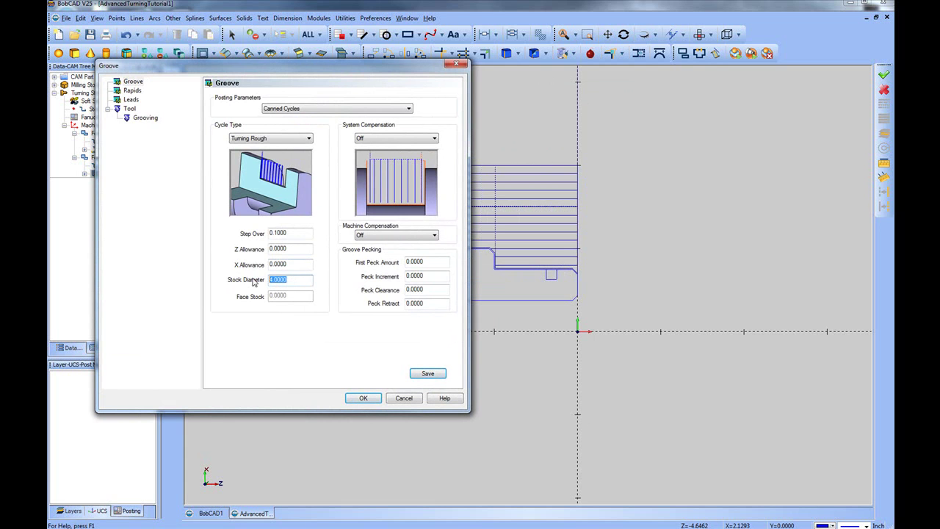
{"action": "type", "text": "2"}
{"action": "left_click_drag", "start_coordinate": [385, 70], "coordinate": [558, 88]}
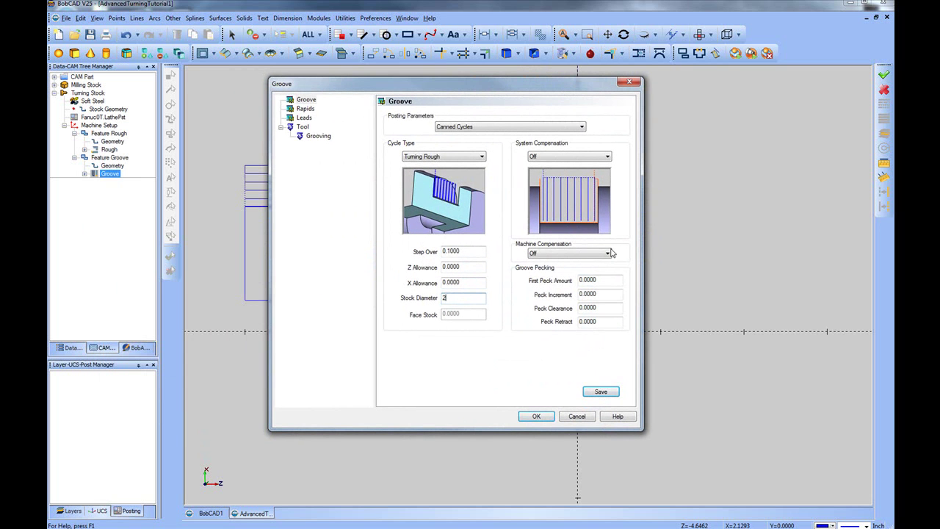
Set the groove's first peck amount, peck increment, peck clearance and peck retract each to 0.1
{"action": "left_click", "coordinate": [619, 279]}
{"action": "type", "text": ".1"}
{"action": "key", "text": "Tab"}
{"action": "type", "text": ".1"}
{"action": "key", "text": "Tab"}
{"action": "type", "text": ".1"}
{"action": "key", "text": "Tab"}
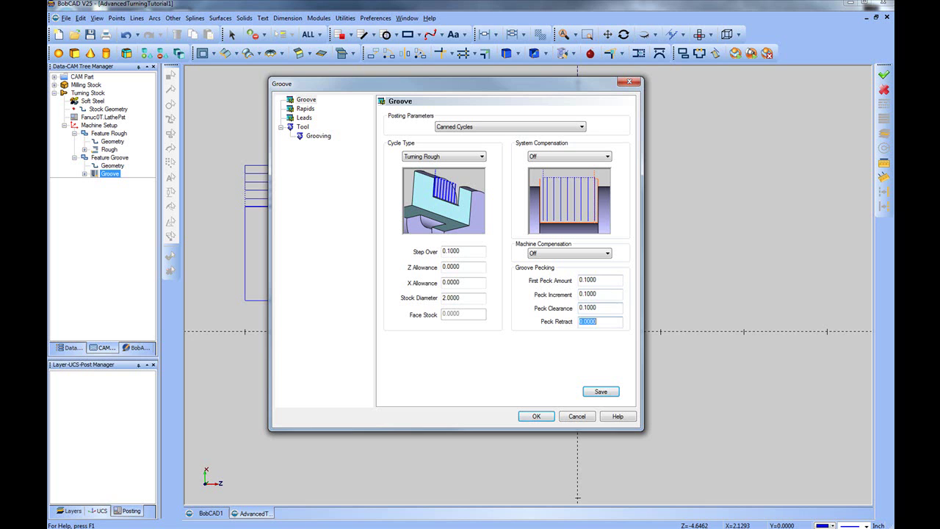
{"action": "type", "text": ".1"}
Examine the Groove operation's rapids and leads, and the grooving tool's insert width, orientation and machine information
{"action": "left_click", "coordinate": [312, 110]}
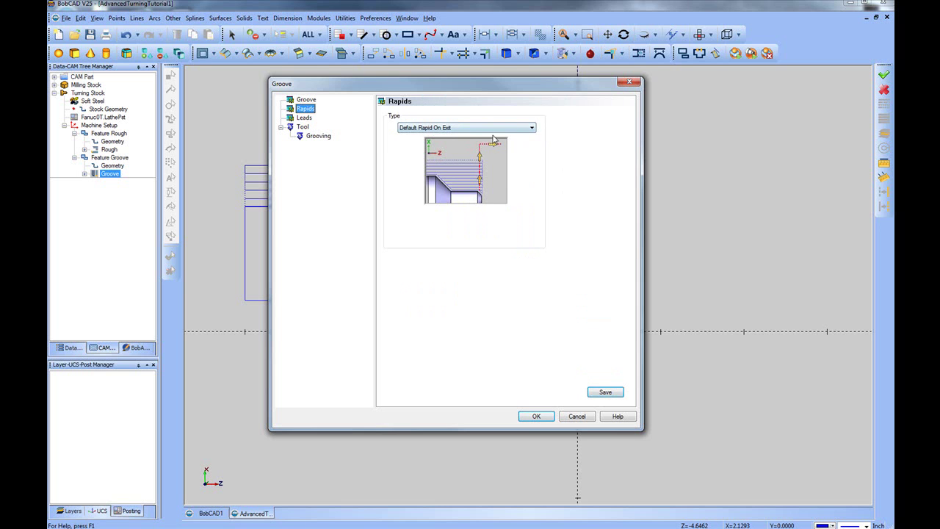
{"action": "left_click", "coordinate": [305, 118]}
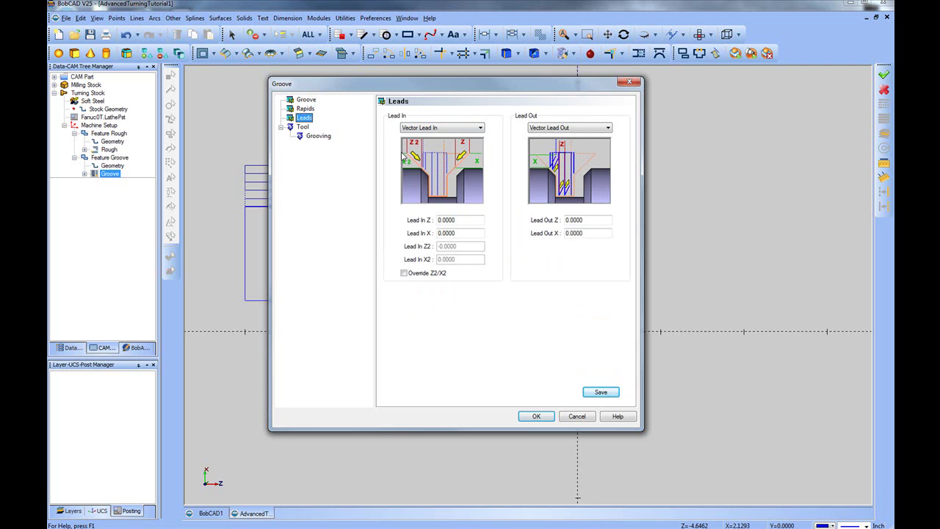
{"action": "left_click", "coordinate": [317, 138]}
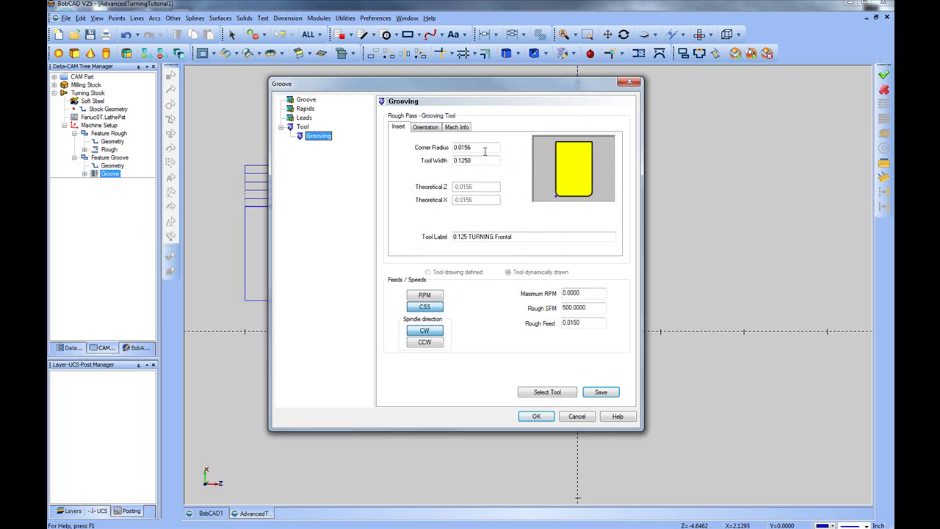
{"action": "left_click_drag", "start_coordinate": [481, 160], "coordinate": [440, 158]}
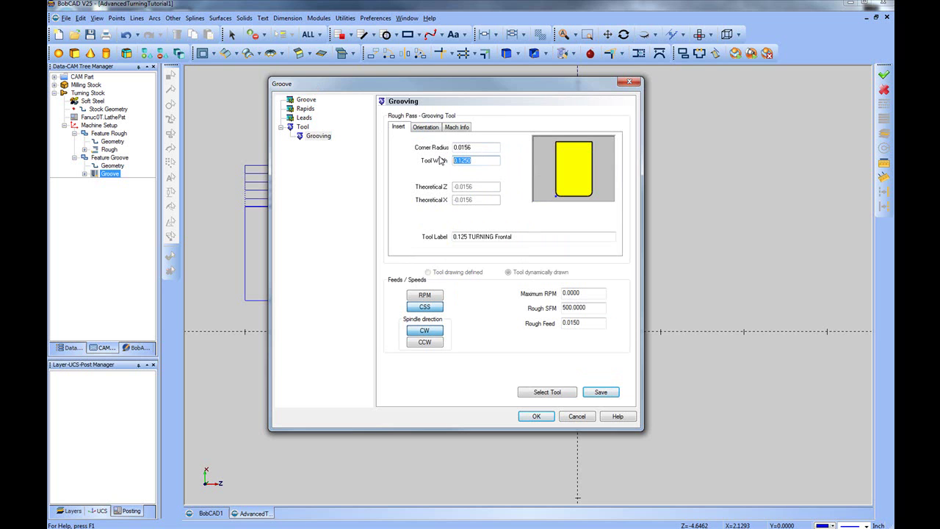
{"action": "key", "text": "BackSpace"}
{"action": "left_click", "coordinate": [432, 128]}
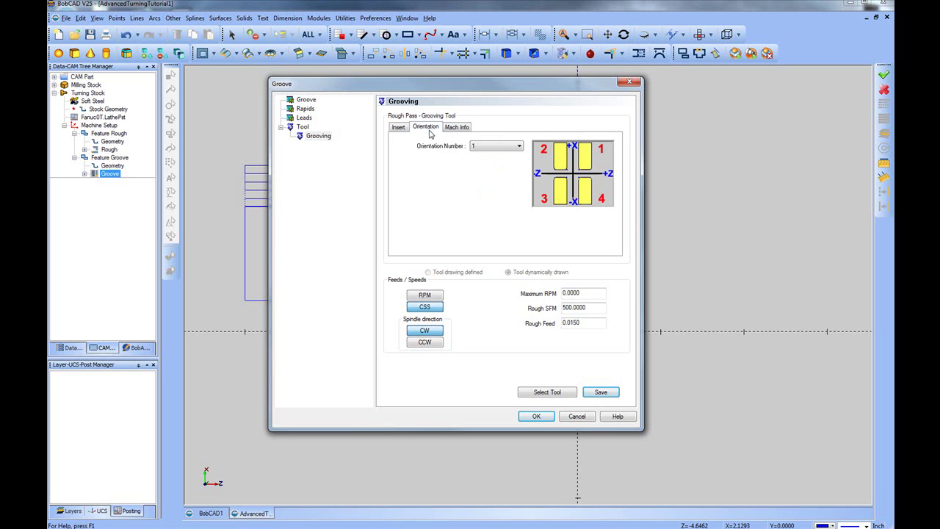
{"action": "left_click", "coordinate": [463, 128]}
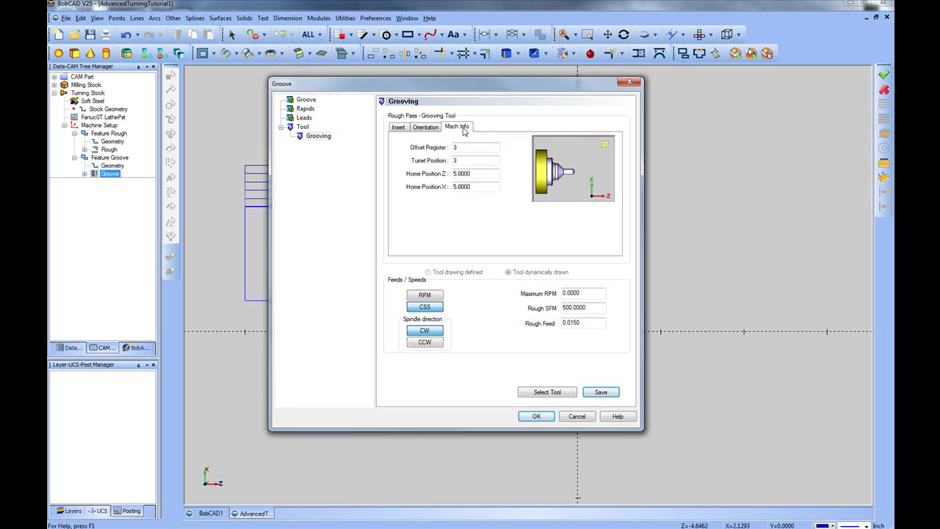
{"action": "left_click", "coordinate": [468, 160]}
Set the grooving tool's maximum RPM and accept the Groove operation's parameters
{"action": "left_click_drag", "start_coordinate": [585, 294], "coordinate": [554, 292]}
{"action": "type", "text": "5"}
{"action": "left_click", "coordinate": [536, 416]}
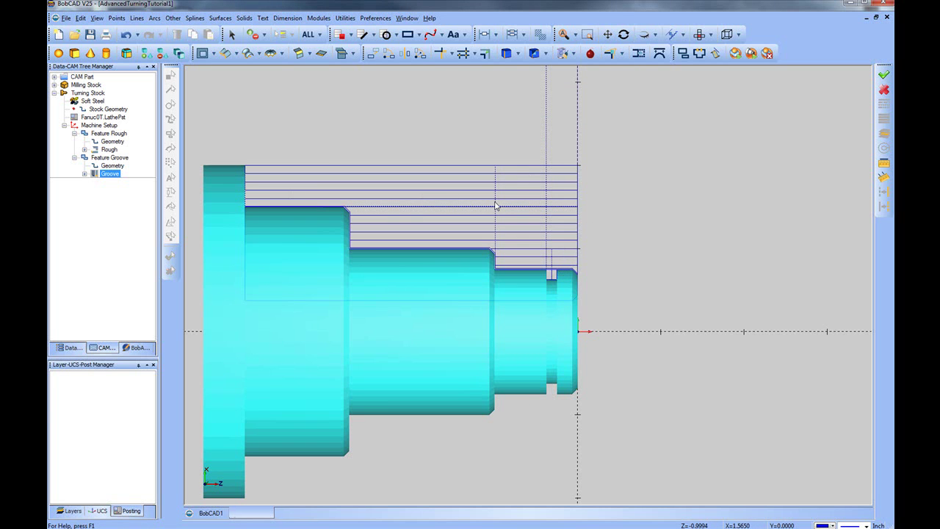
Run the turning stock's machining simulation, inspect the turned and grooved part, and exit the simulation
{"action": "middle_click_drag", "start_coordinate": [545, 233], "coordinate": [526, 233]}
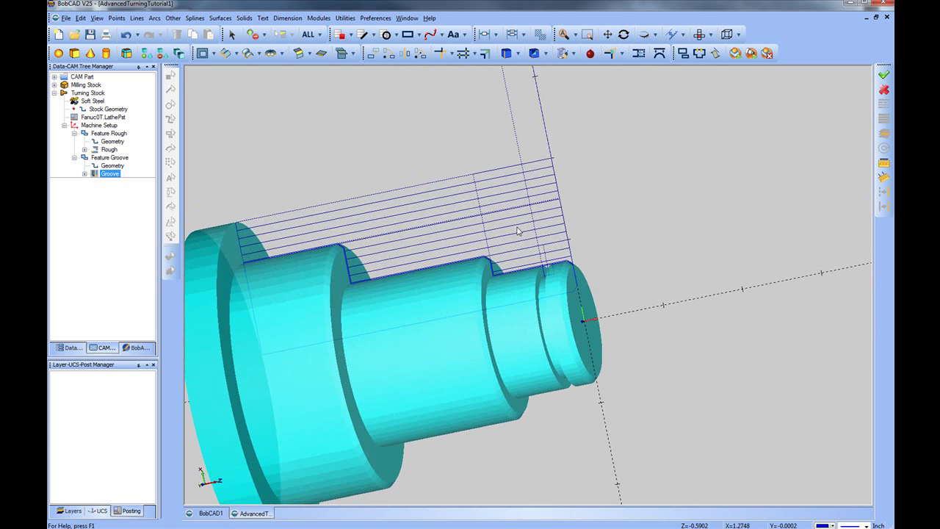
{"action": "left_click", "coordinate": [88, 93]}
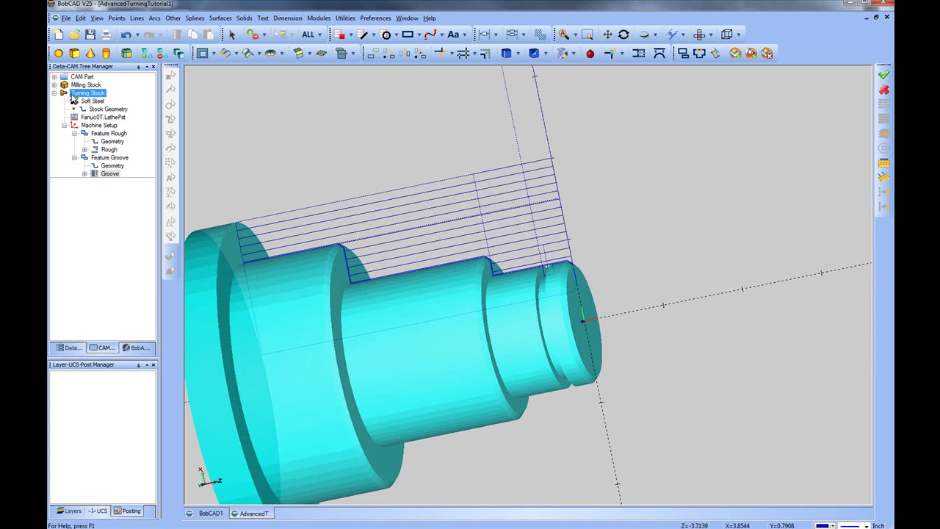
{"action": "right_click", "coordinate": [83, 95]}
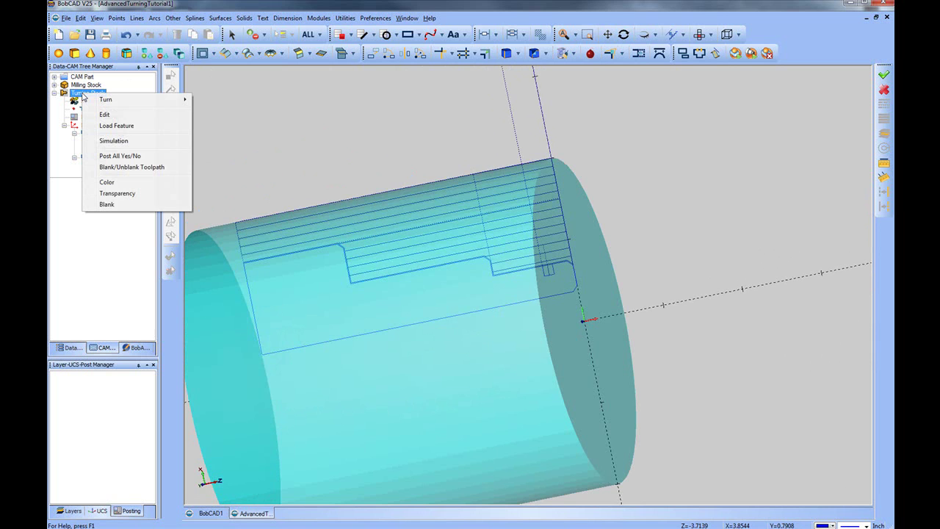
{"action": "left_click", "coordinate": [113, 141]}
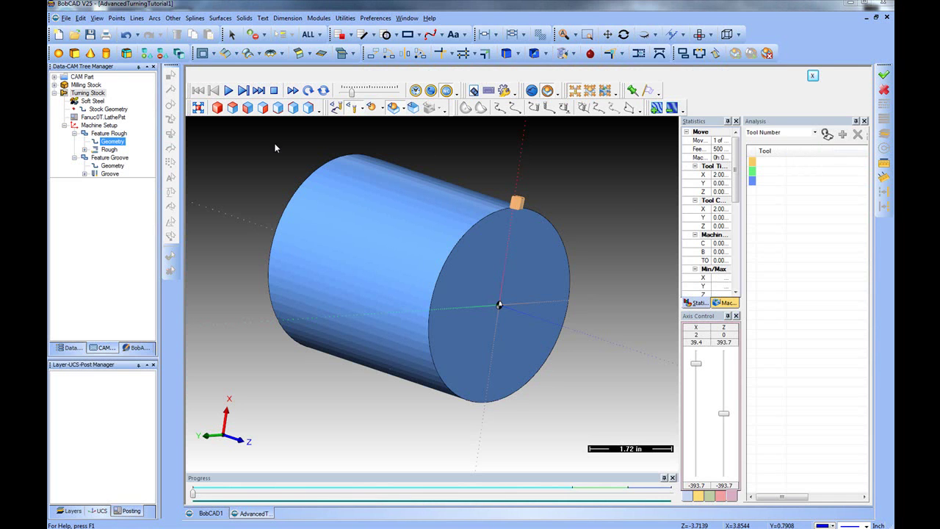
{"action": "left_click", "coordinate": [228, 89]}
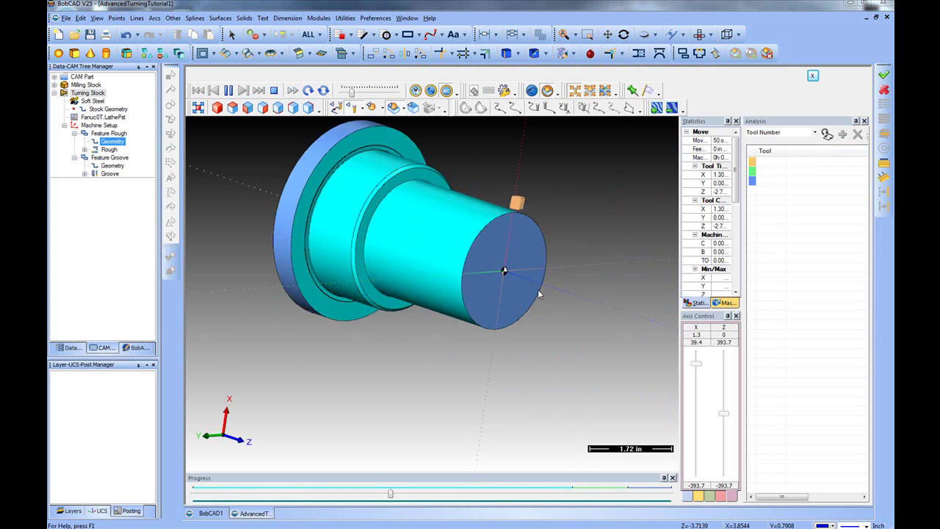
{"action": "middle_click_drag", "start_coordinate": [538, 294], "coordinate": [431, 256]}
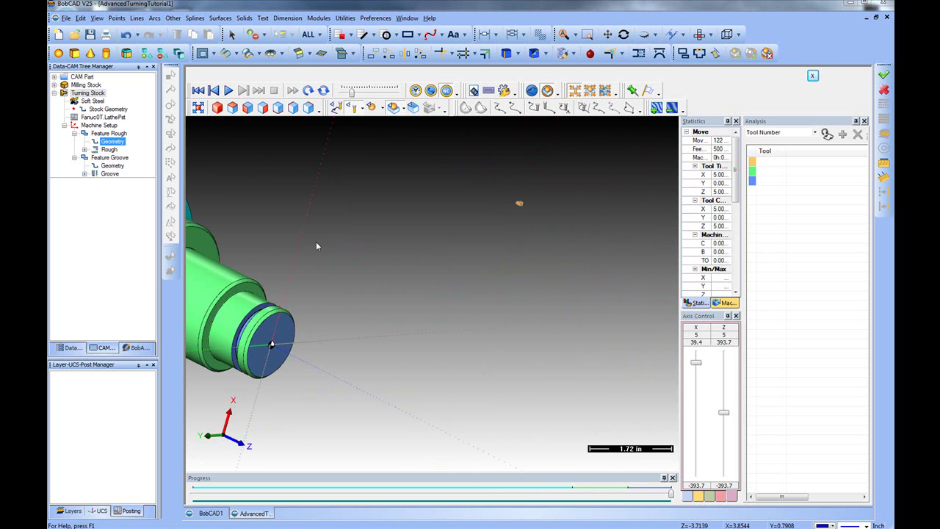
{"action": "scroll", "coordinate": [290, 342], "scroll_direction": "down", "scroll_amount": 5}
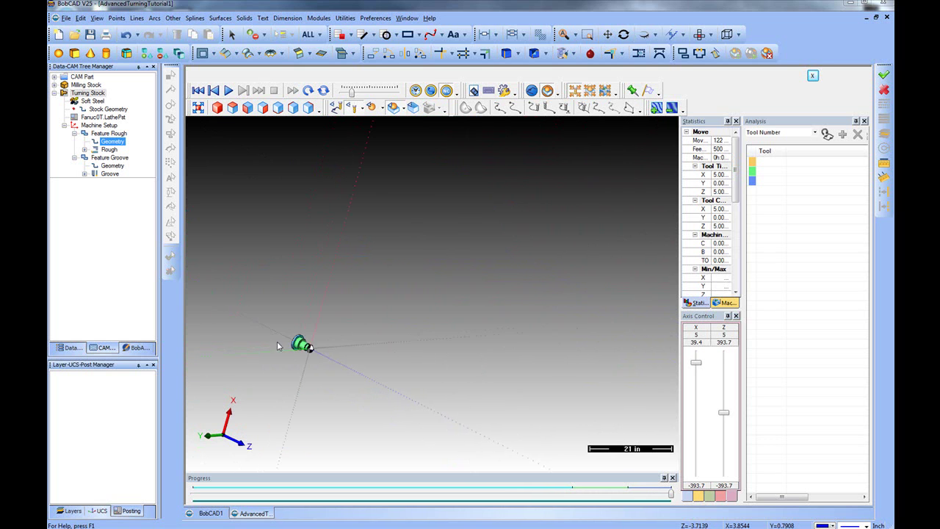
{"action": "scroll", "coordinate": [279, 345], "scroll_direction": "up", "scroll_amount": 5}
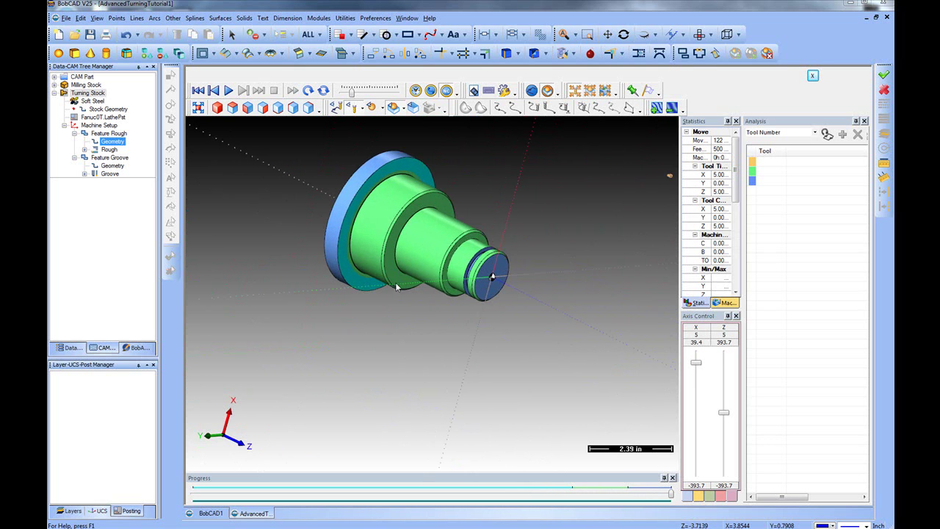
{"action": "left_click", "coordinate": [812, 76]}
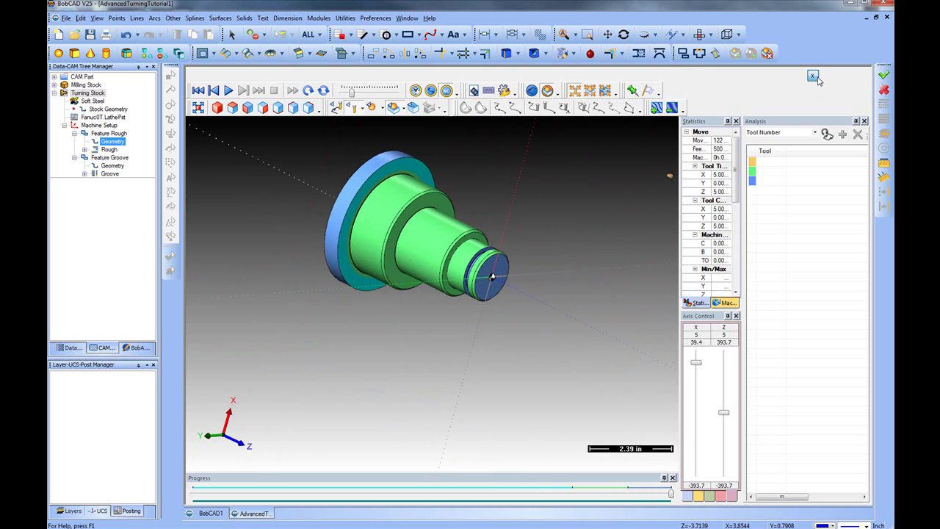
{"action": "left_click", "coordinate": [813, 76]}
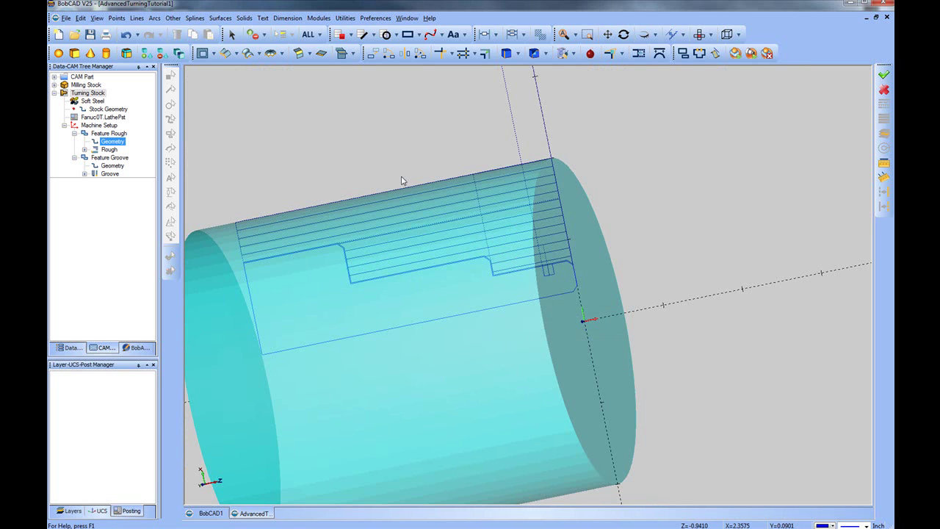
Post the NC code for the turning operations
{"action": "left_click", "coordinate": [84, 77]}
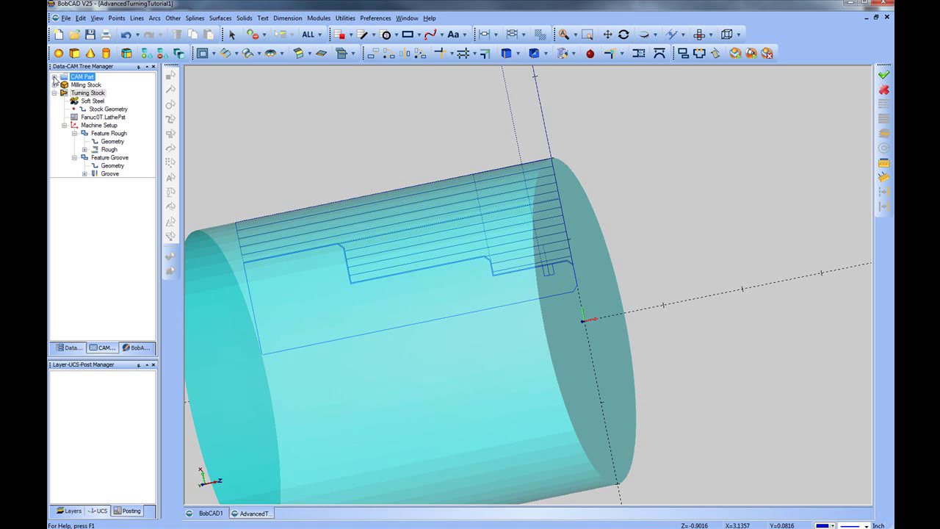
{"action": "left_click", "coordinate": [53, 76]}
{"action": "left_click", "coordinate": [94, 93]}
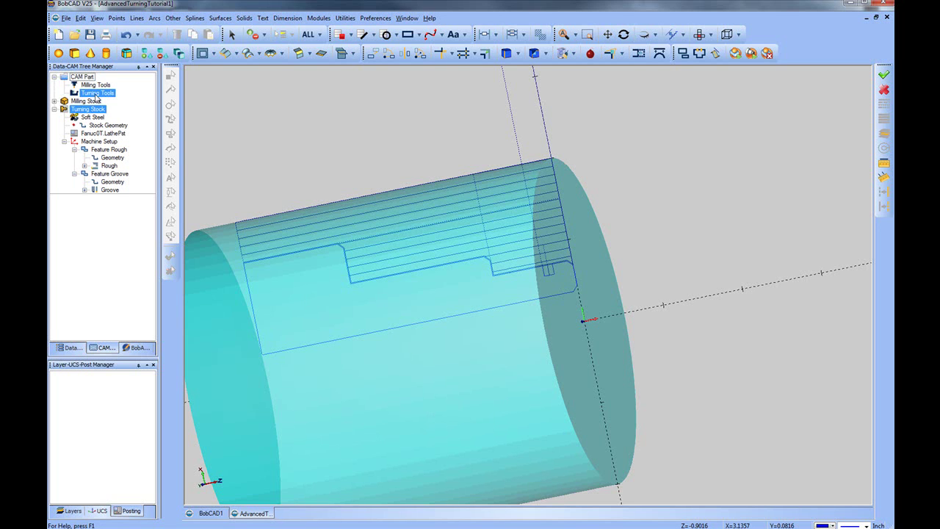
{"action": "right_click", "coordinate": [96, 95]}
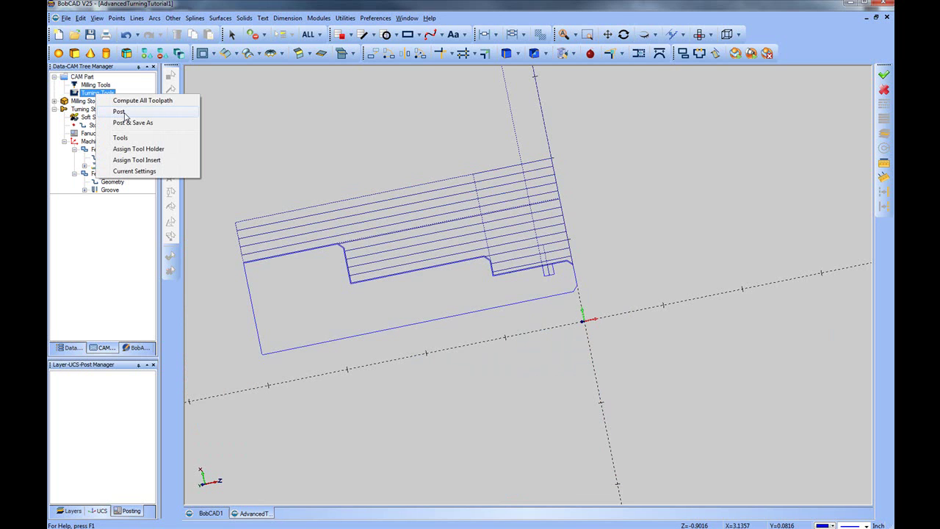
{"action": "left_click", "coordinate": [116, 111]}
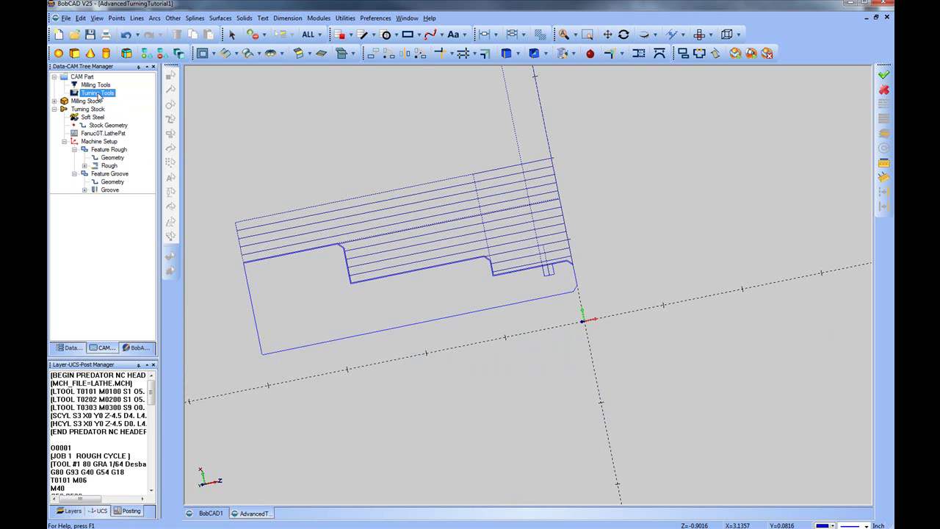
Start Post & Save As for the turning NC program
{"action": "right_click", "coordinate": [99, 96]}
{"action": "left_click", "coordinate": [127, 126]}
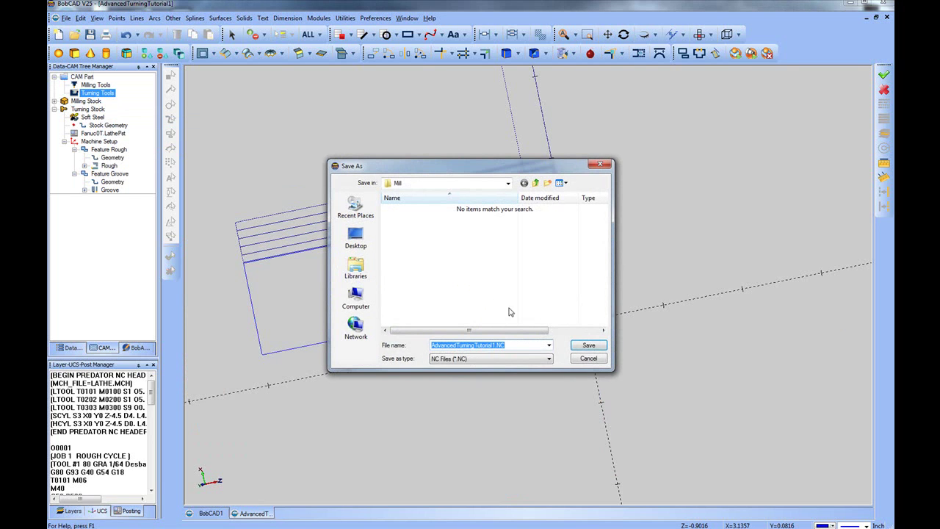